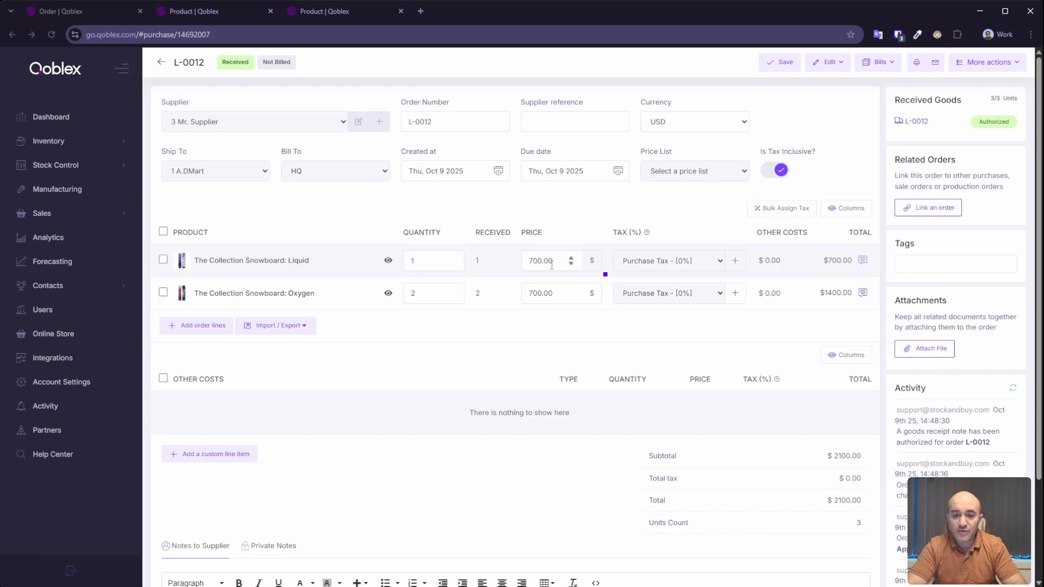
Check the purchase price and moving average cost of the Oxygen and Liquid snowboards, and return to the purchase order
click(229, 14)
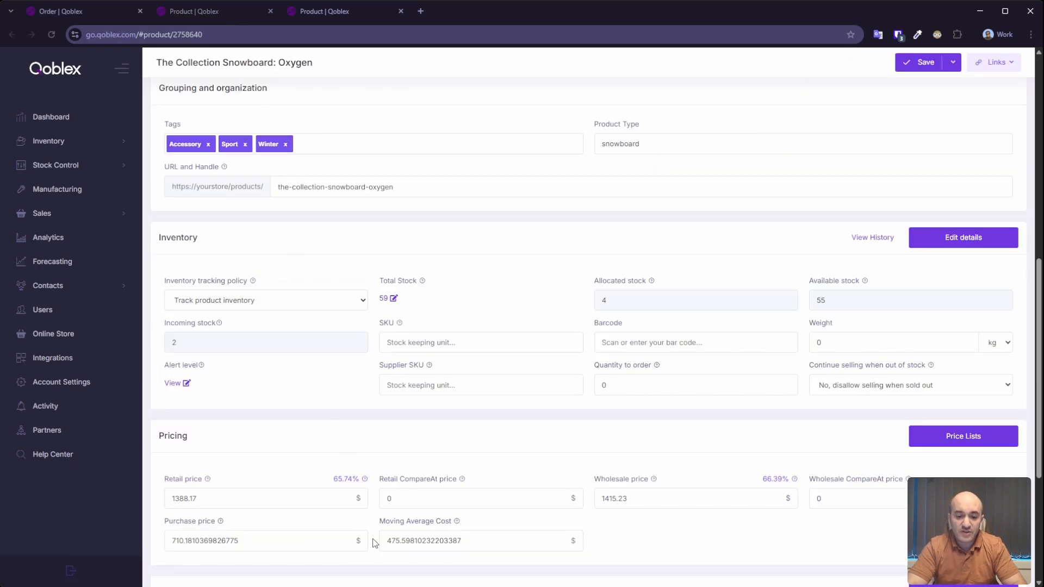
click(324, 15)
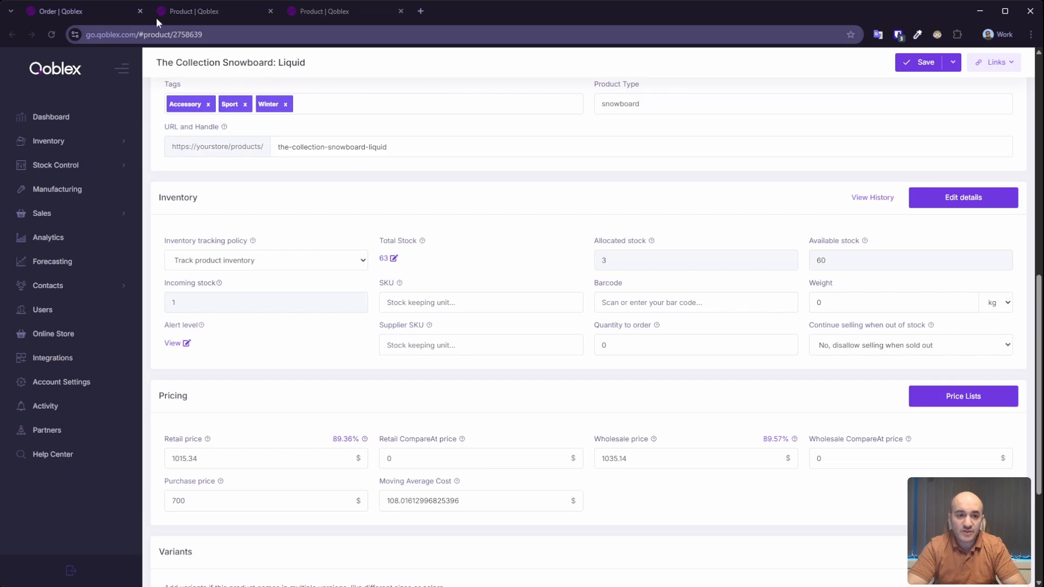
click(95, 11)
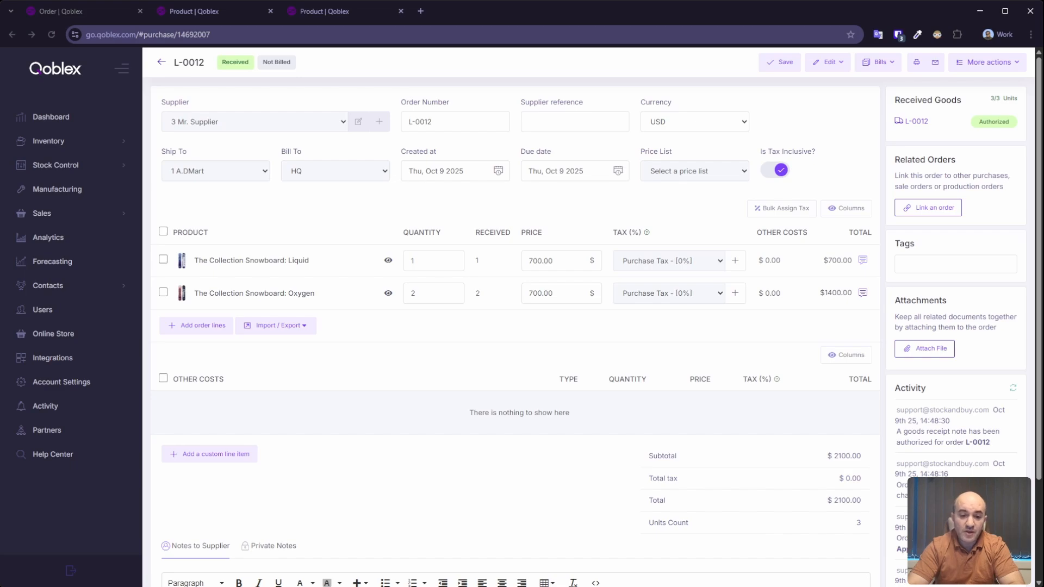
Add an other-costs line named Shipping to the purchase order
click(210, 458)
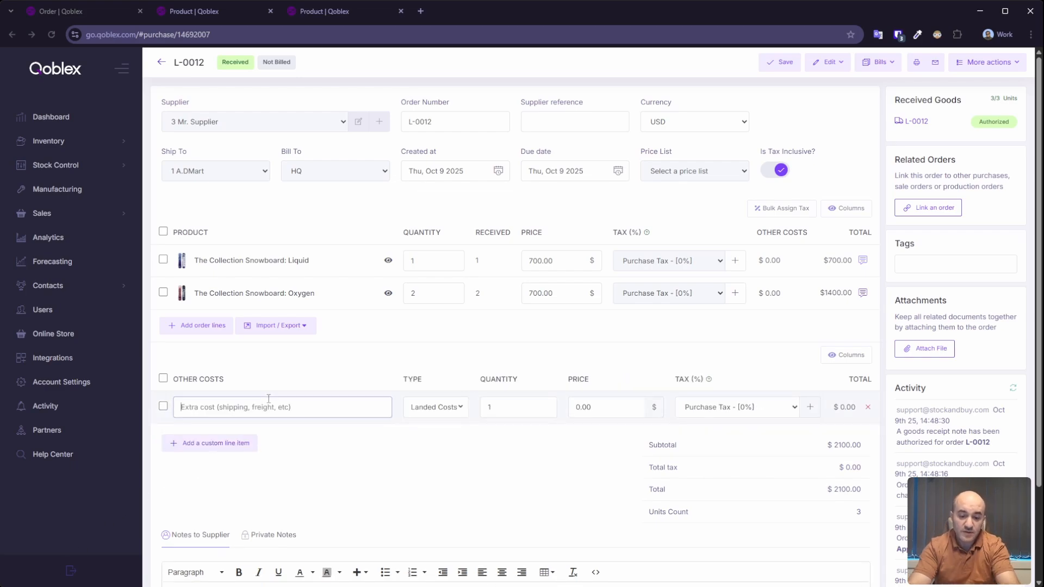
text(sH)
key(BackSpace)
key(BackSpace)
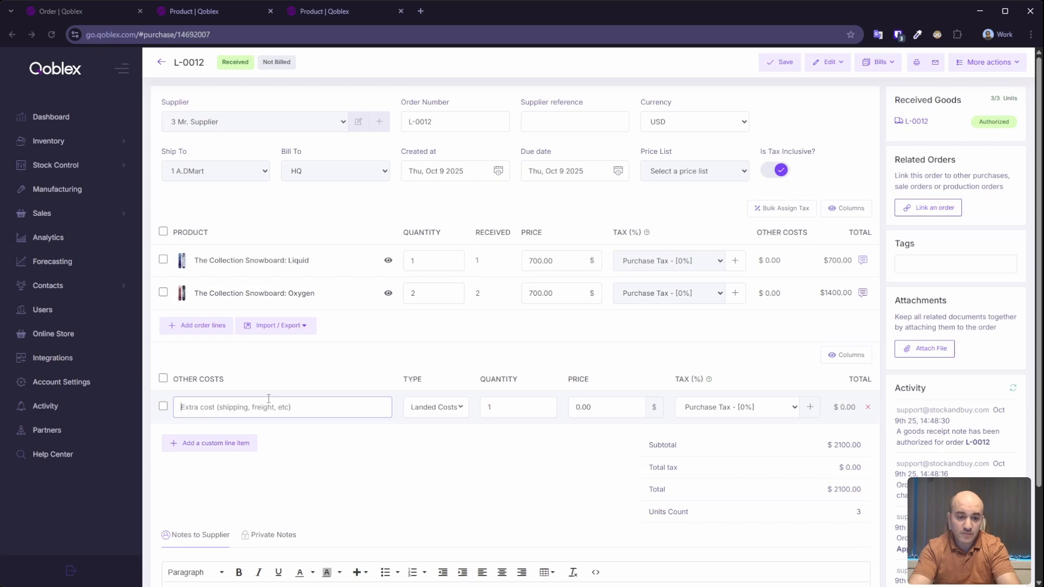
text(s)
key(BackSpace)
text(Sh)
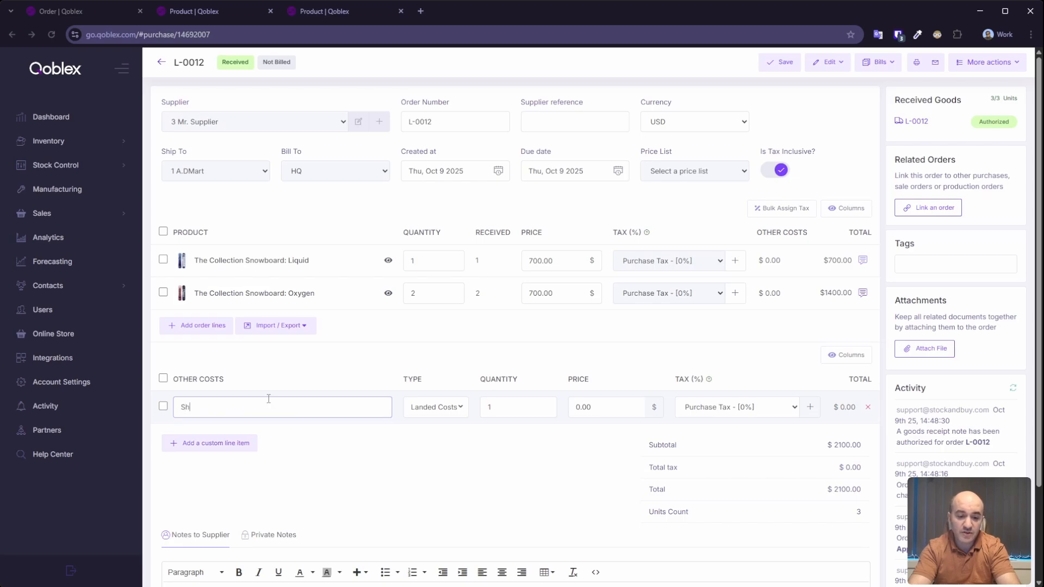
text(ipping)
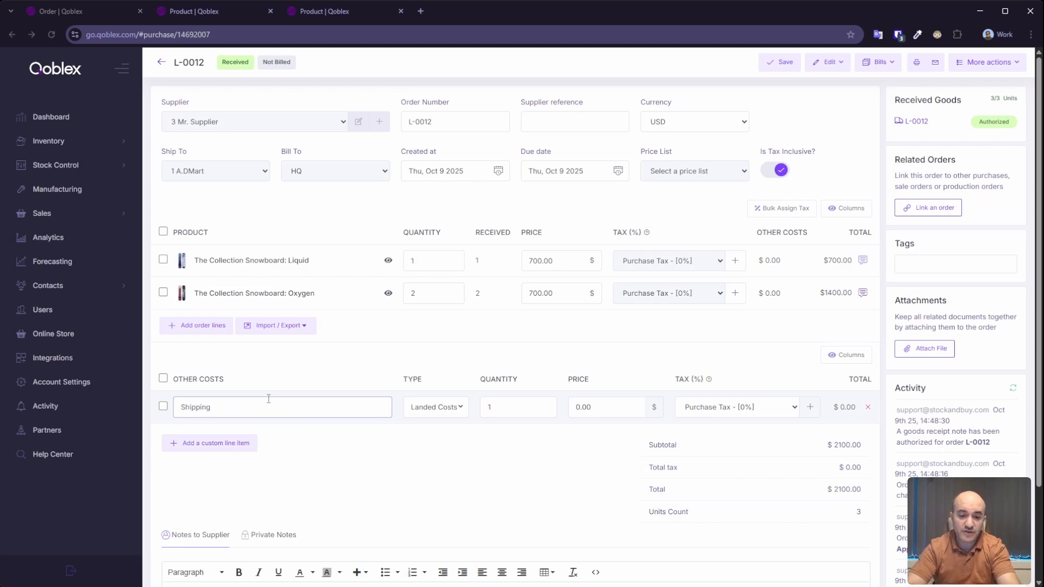
Set the Shipping line's price to 500 and save the purchase order
click(505, 409)
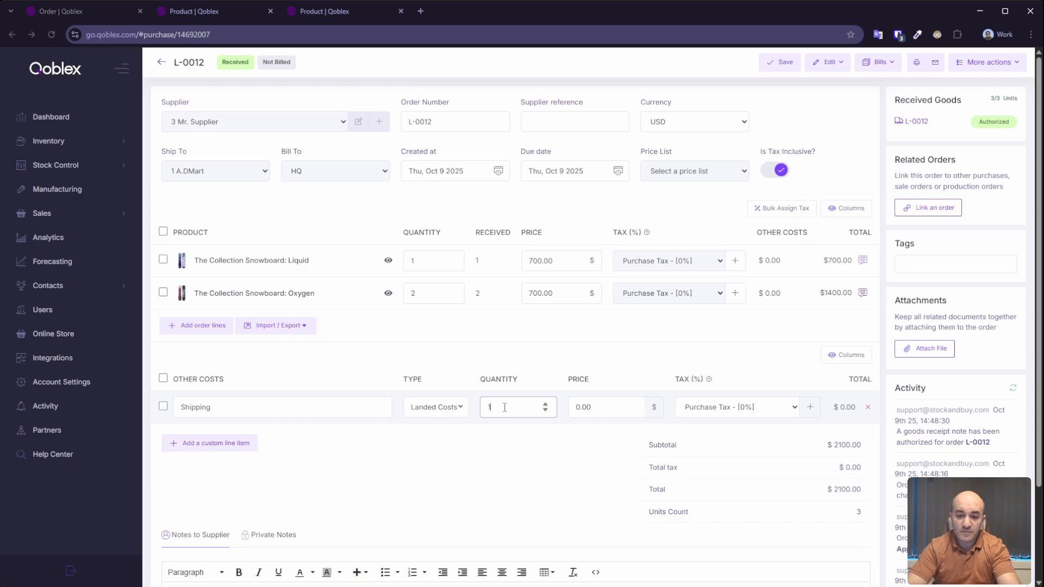
double_click(590, 411)
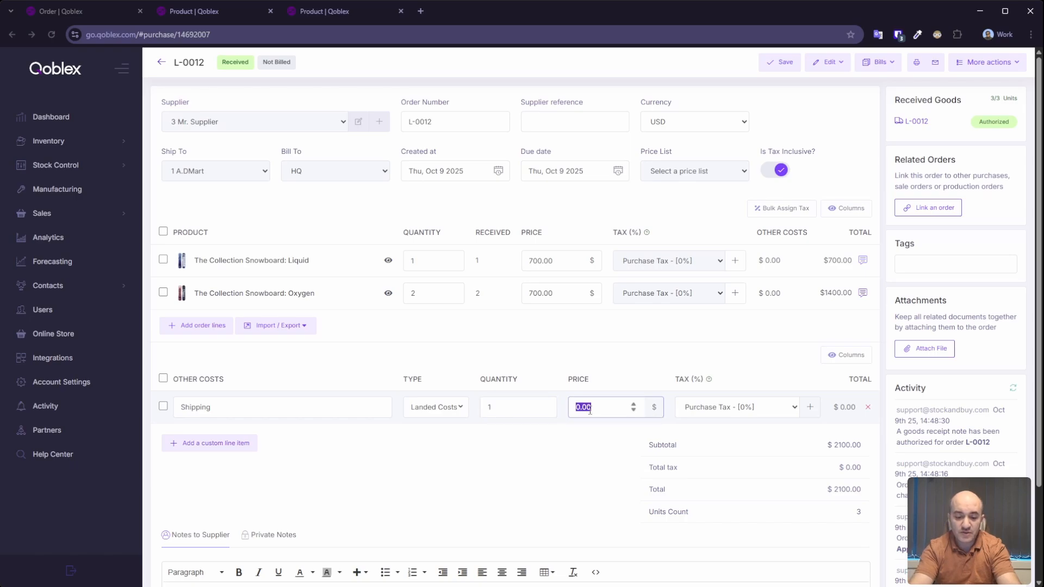
text(500)
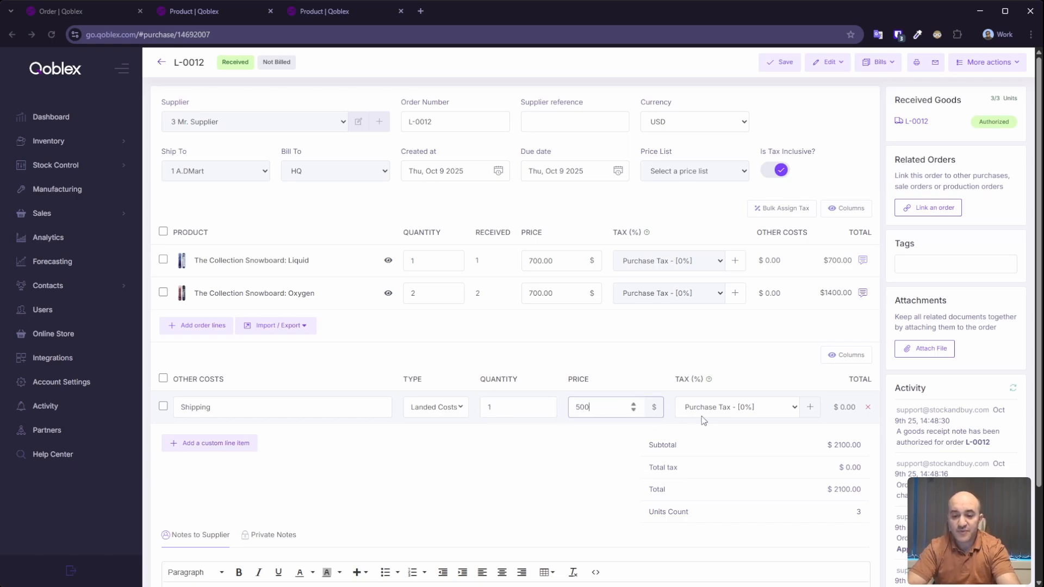
key(Tab)
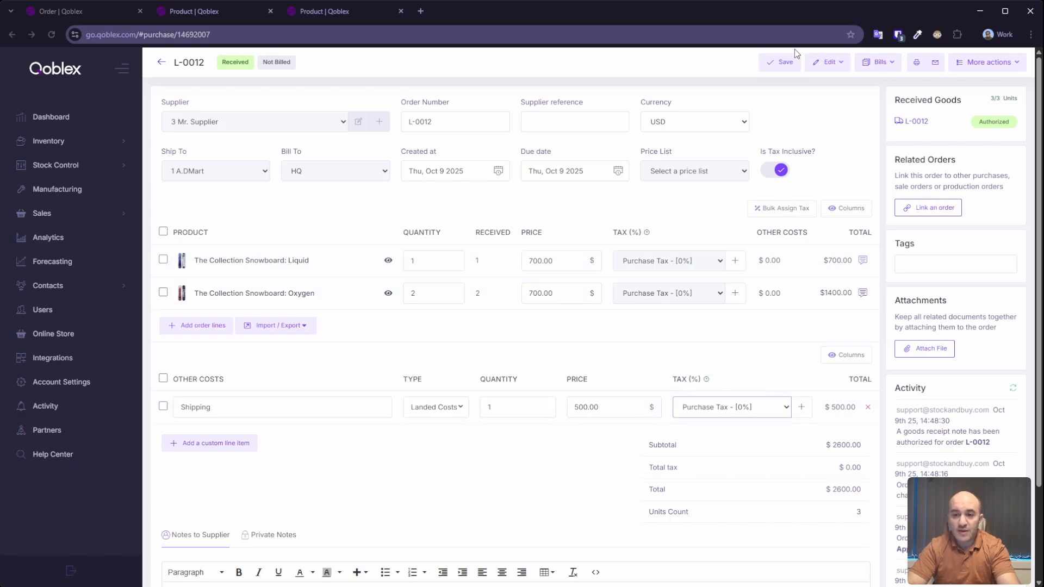
click(785, 64)
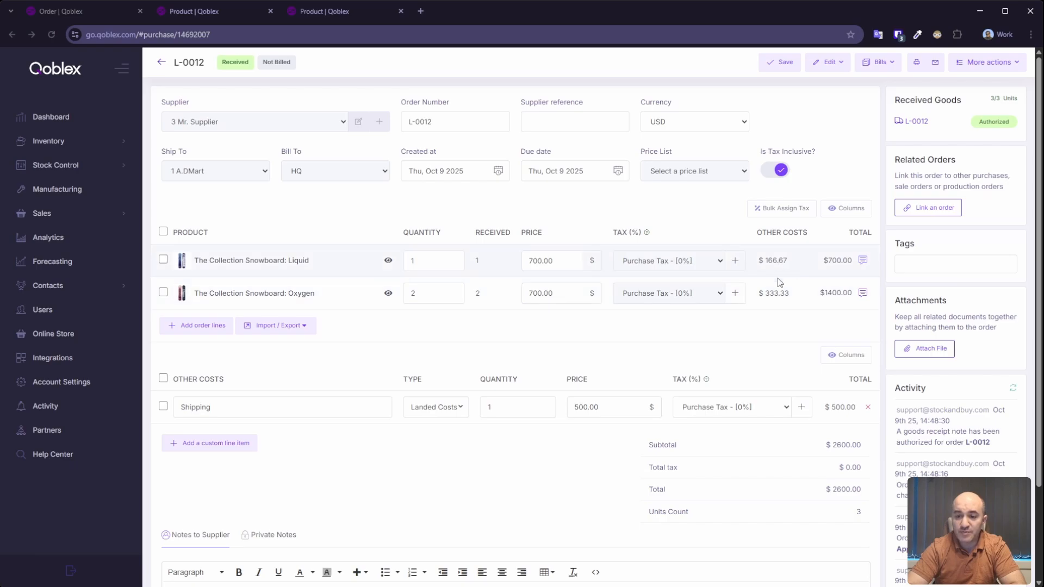
Reload the Oxygen snowboard's product page and check its moving average cost
click(604, 407)
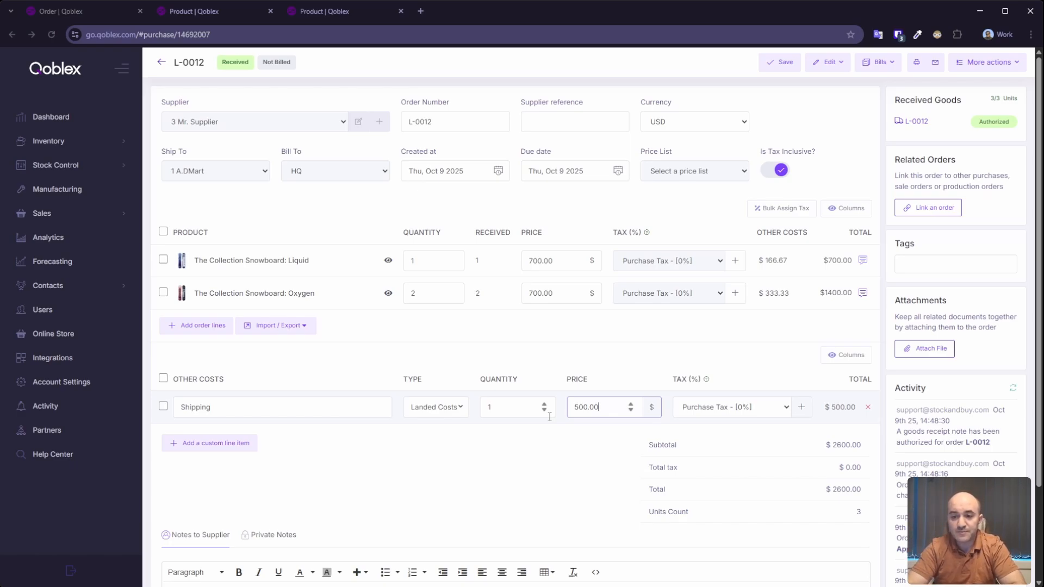
click(200, 11)
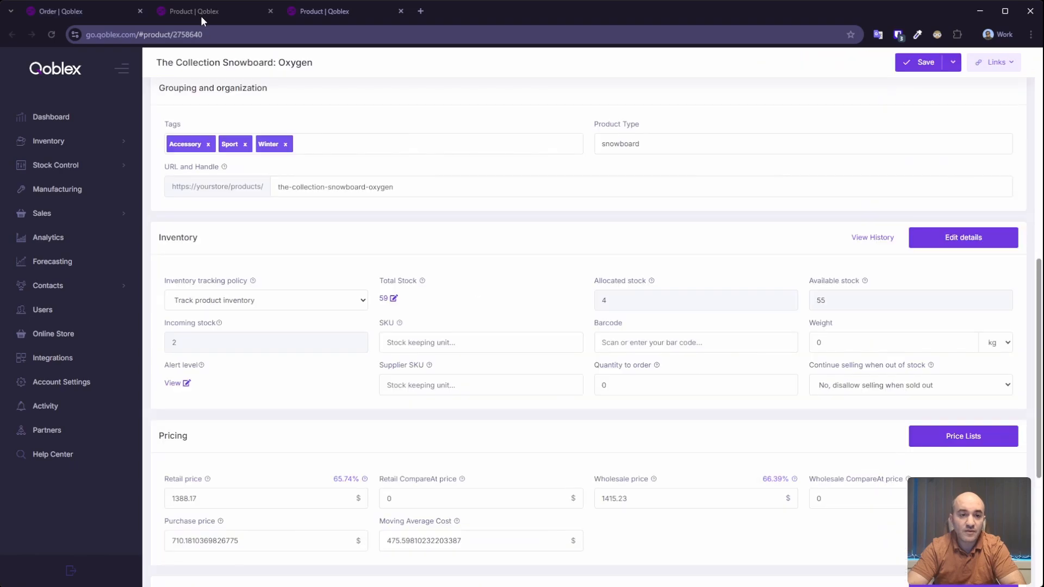
click(53, 34)
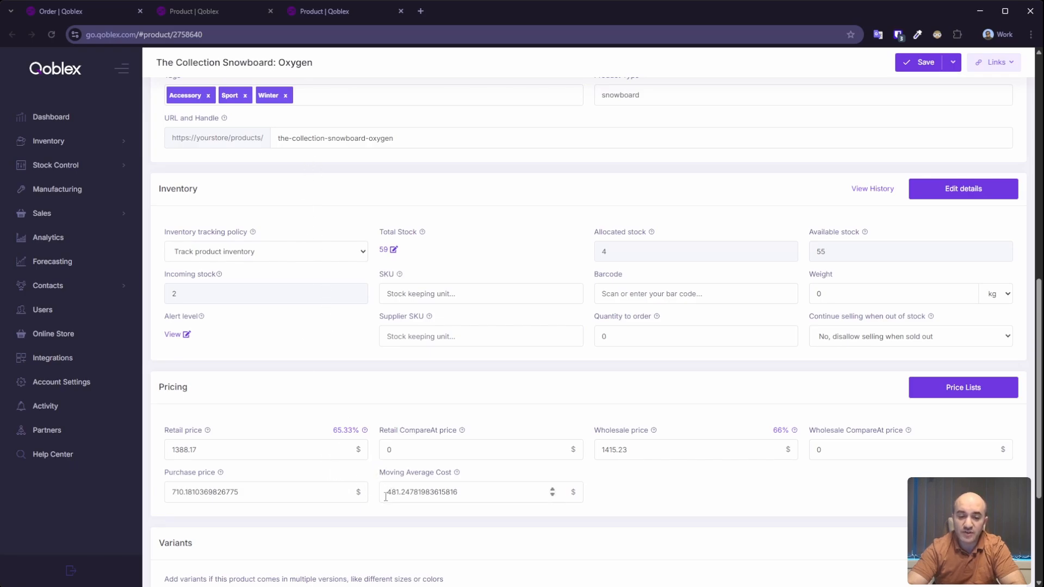
Check the Liquid snowboard's moving average cost and open its inventory history
click(331, 16)
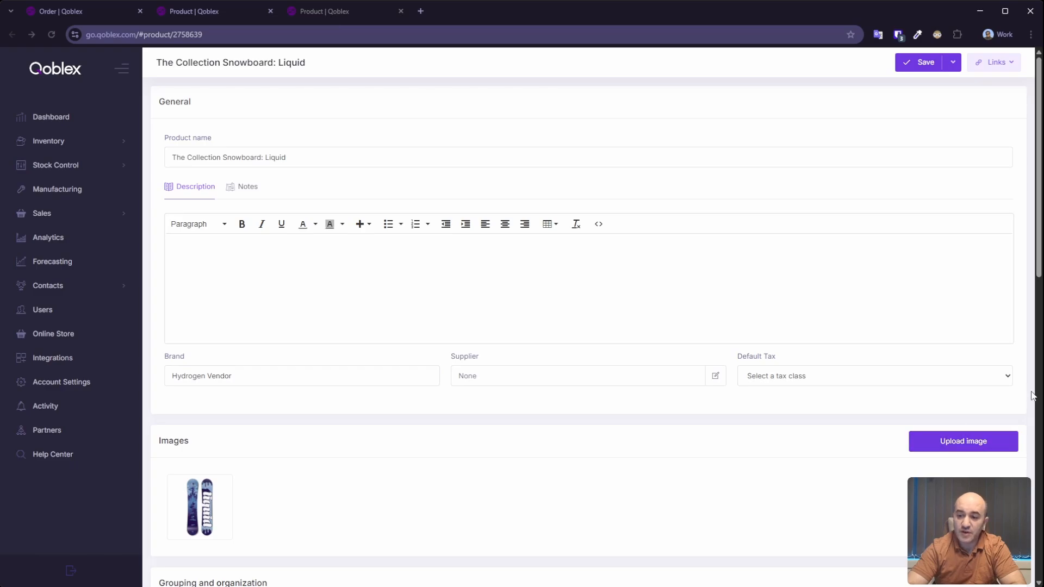
click(1040, 375)
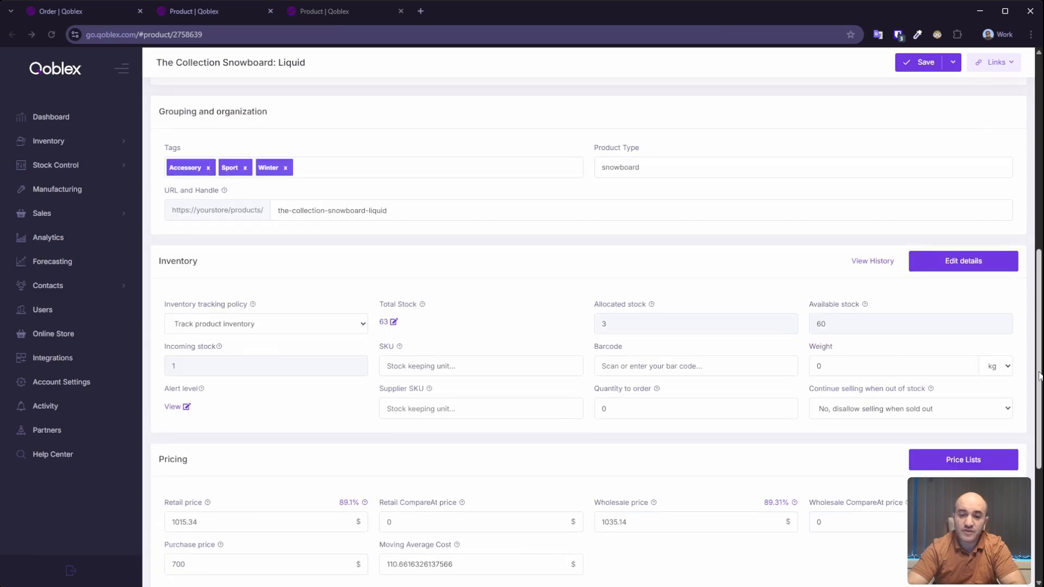
click(867, 267)
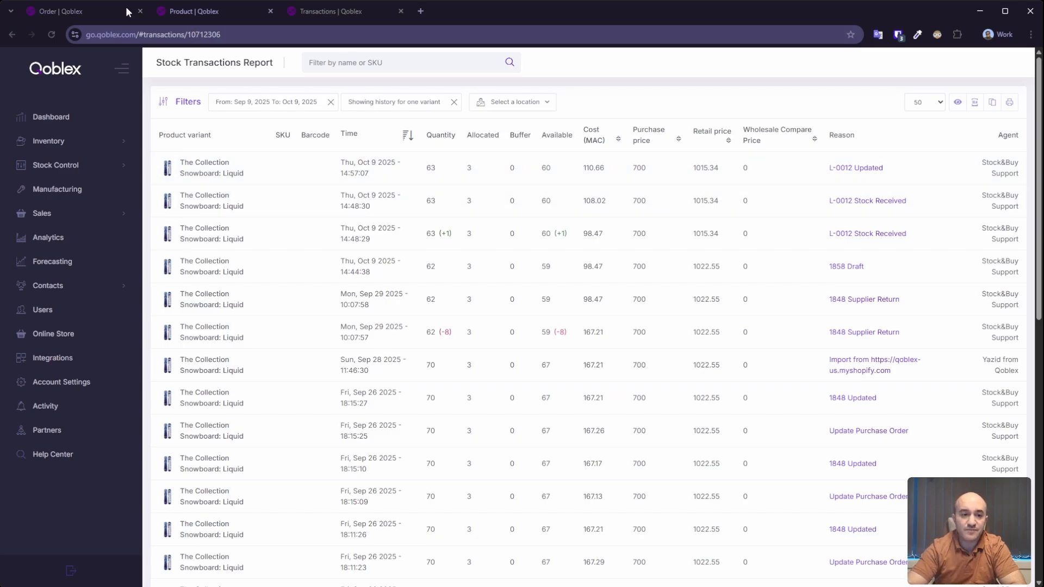
Return to the purchase order and add a second other-costs line named Customs VAT
click(90, 9)
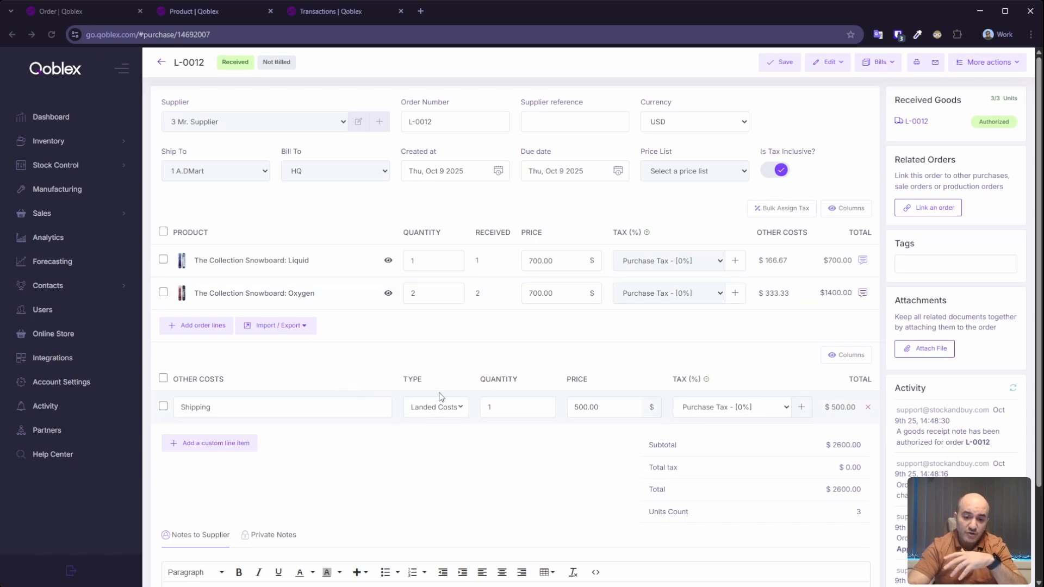
click(225, 444)
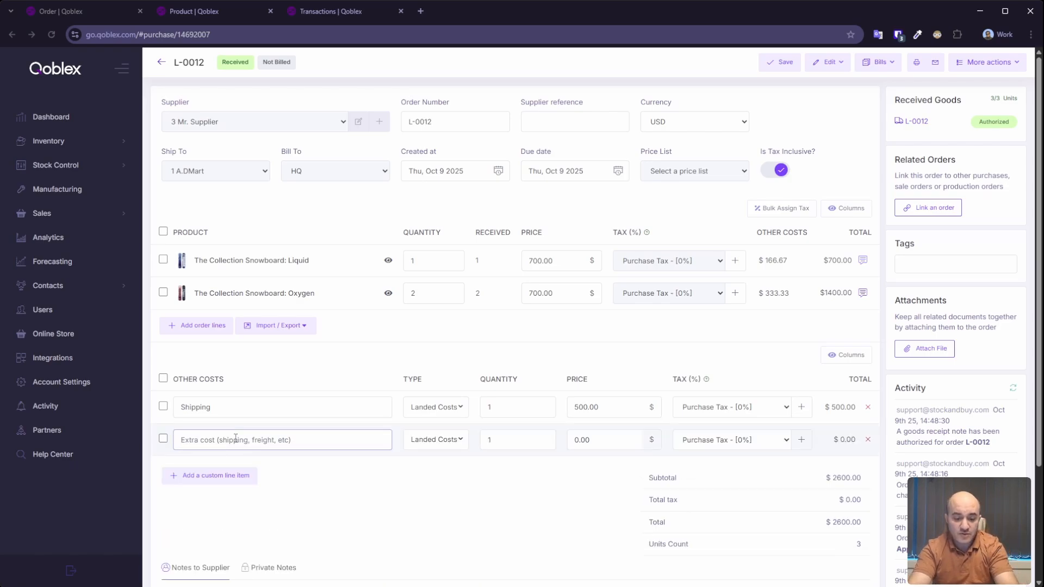
text(Custom VAT)
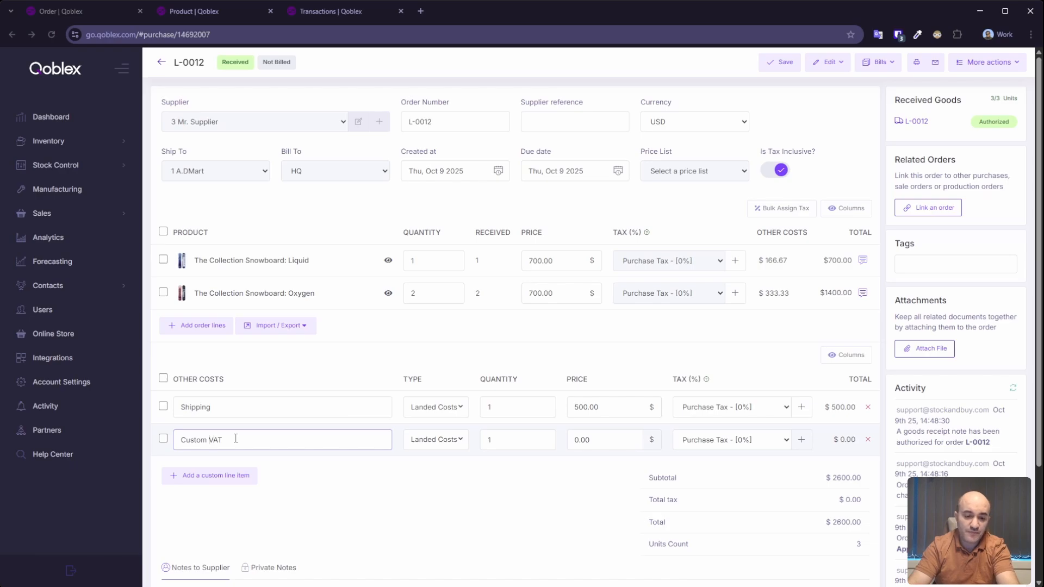
text(s)
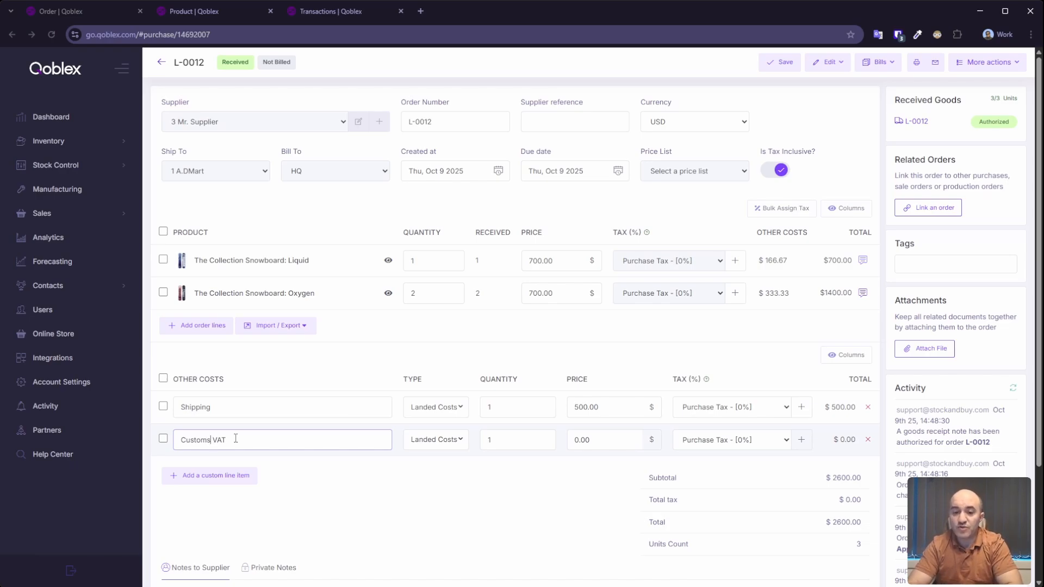
Change the Customs VAT line's cost type to Expenses and save the purchase order
click(437, 447)
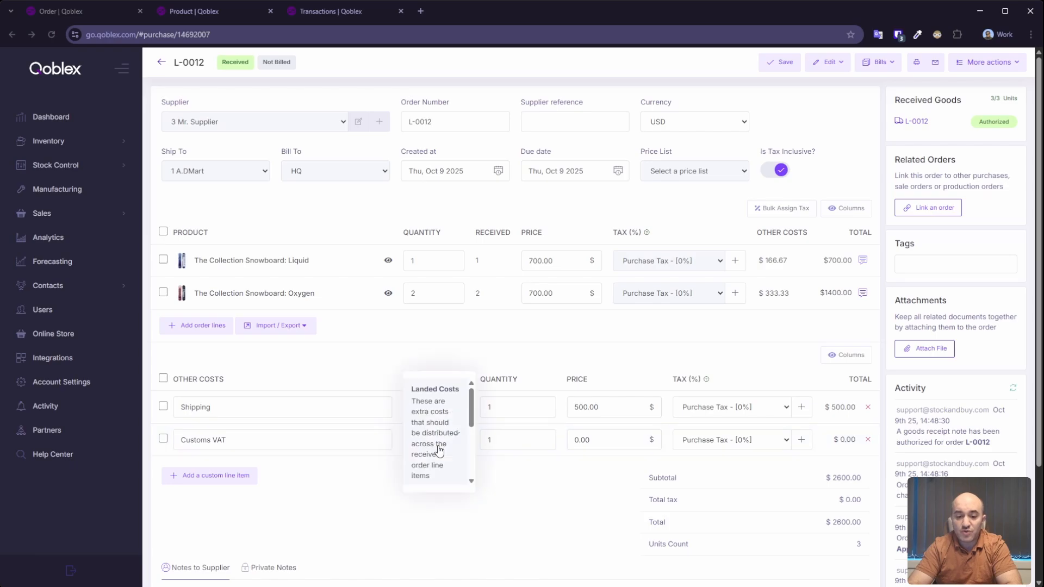
drag(471, 424, 468, 490)
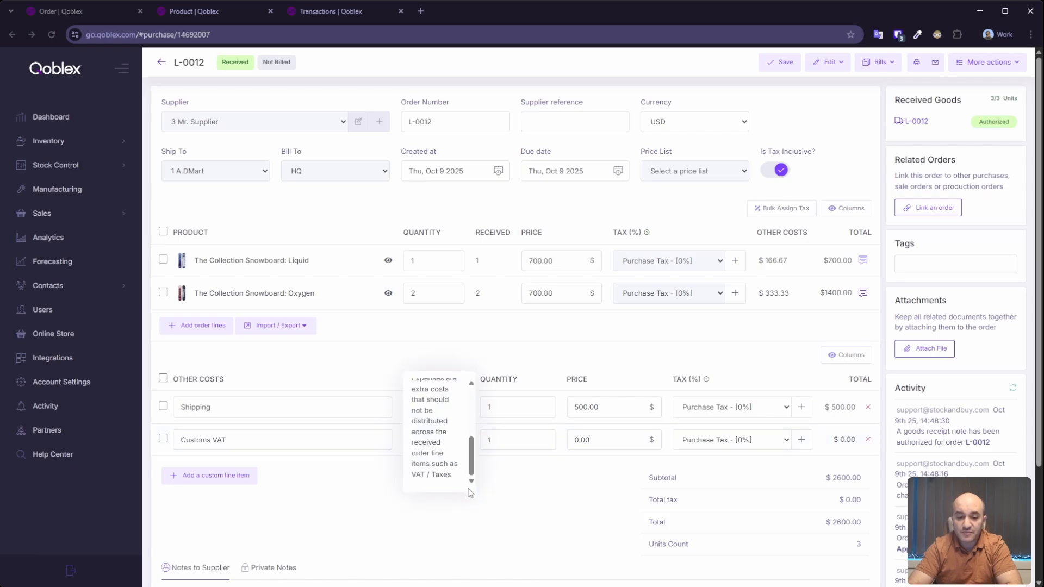
click(449, 447)
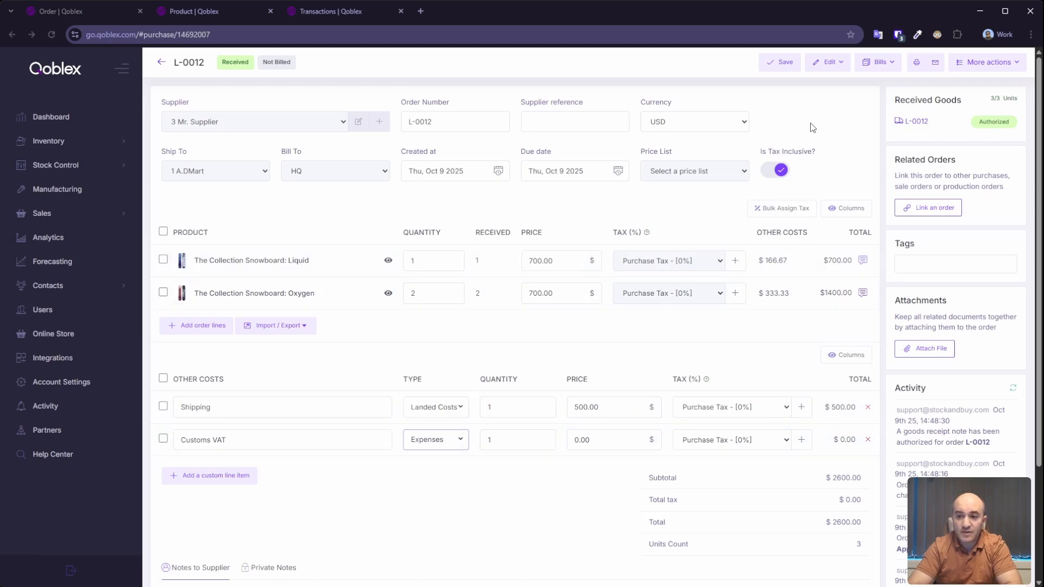
click(785, 64)
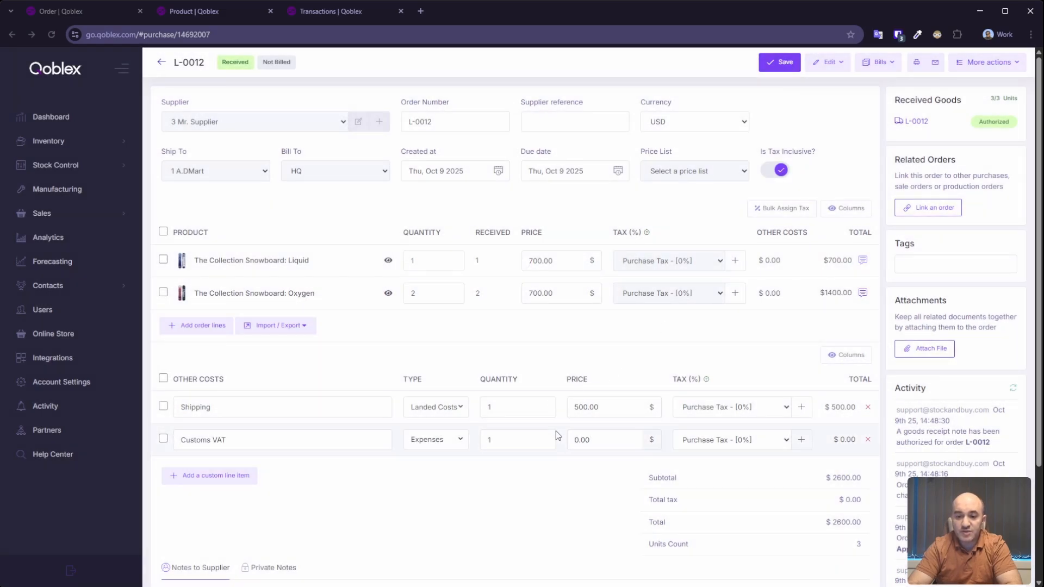
Set the Customs VAT line's price to 200 and save the purchase order
click(596, 438)
double_click(596, 438)
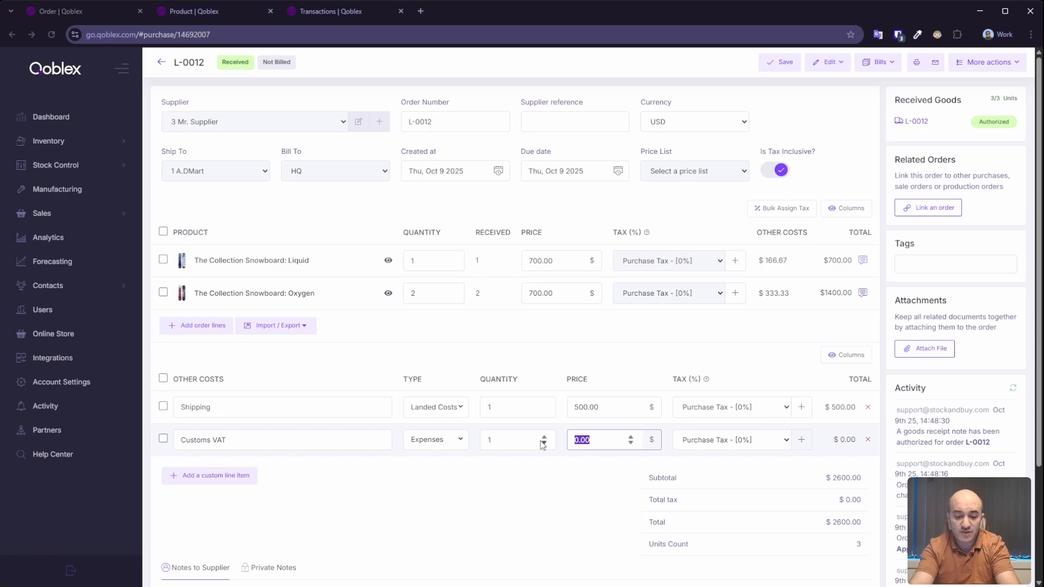
text(200)
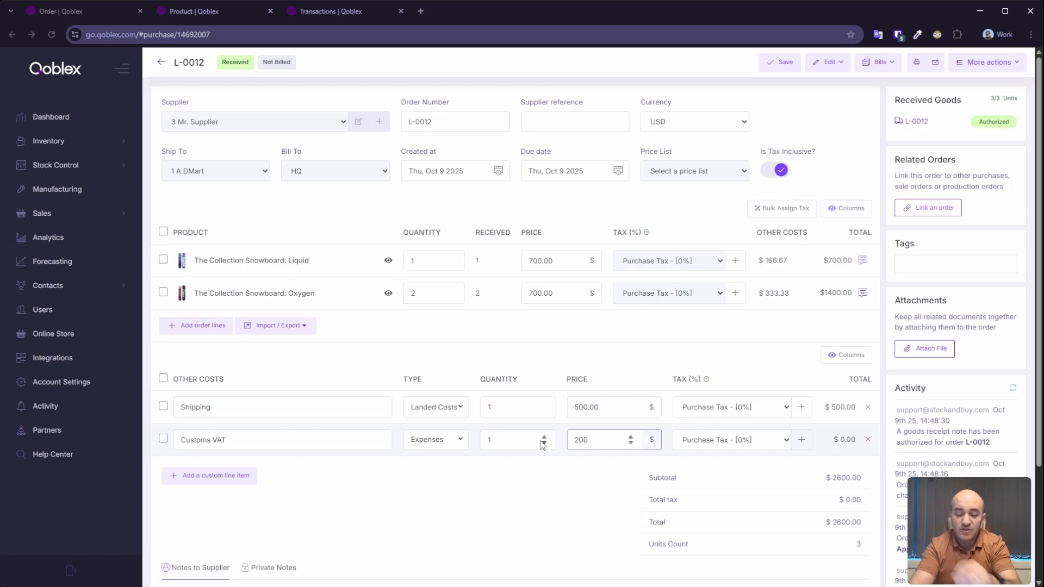
click(779, 64)
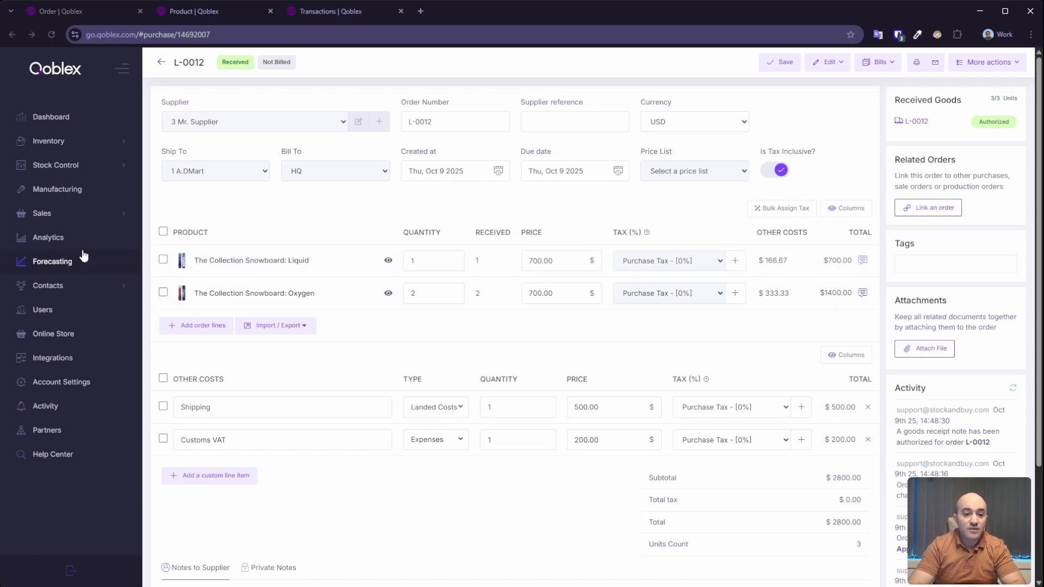
Open the purchases list in a new tab and create a Freight Order with test 2 2 as the supplier
click(90, 173)
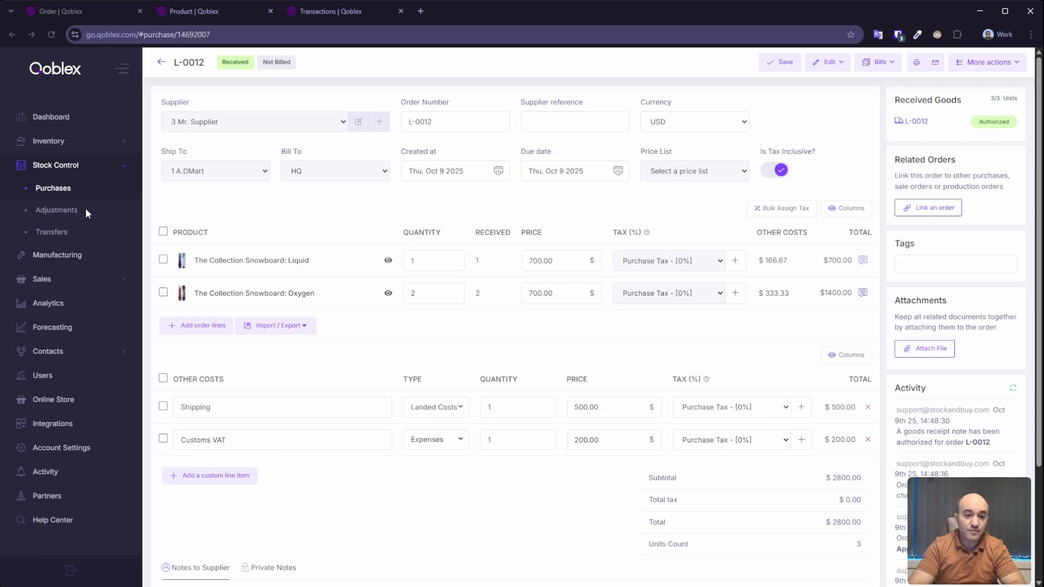
middle_click(86, 207)
click(204, 10)
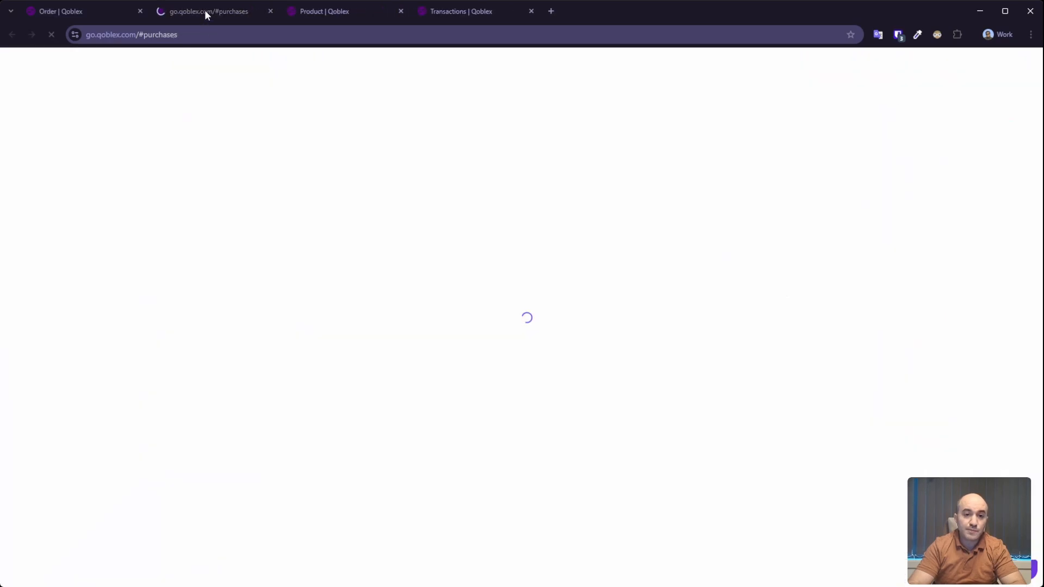
click(979, 66)
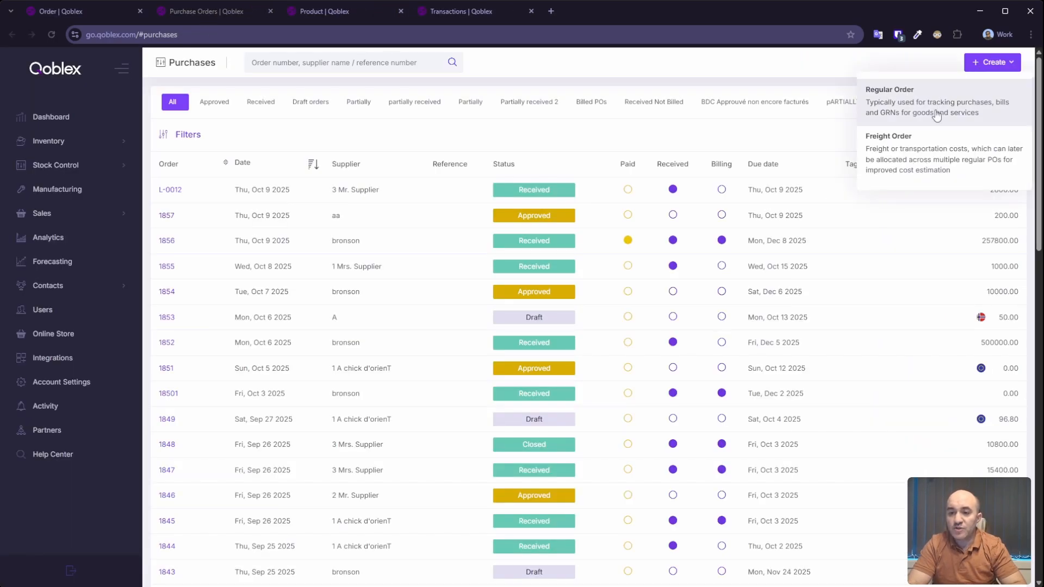
click(890, 150)
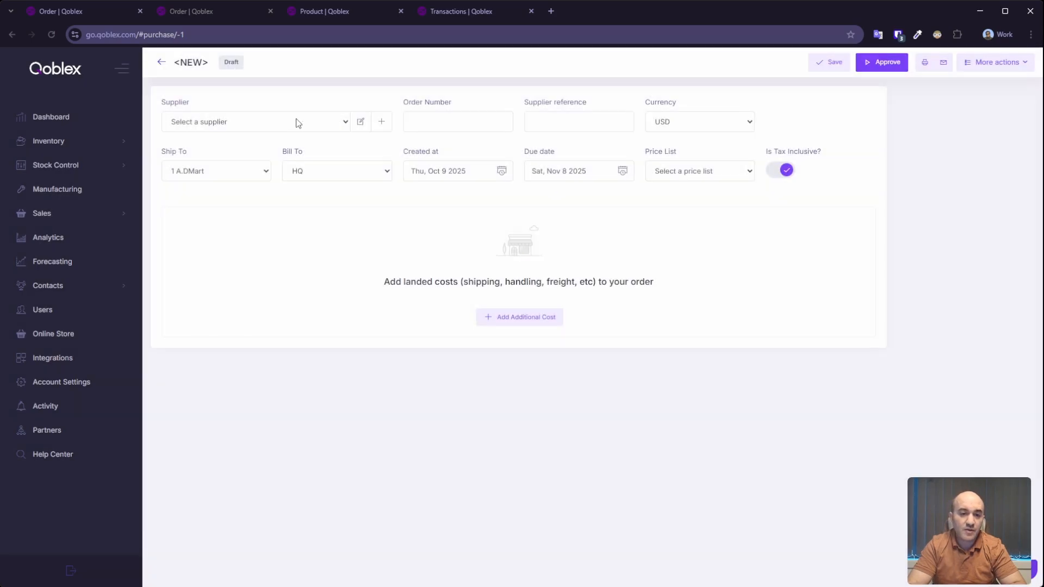
click(289, 119)
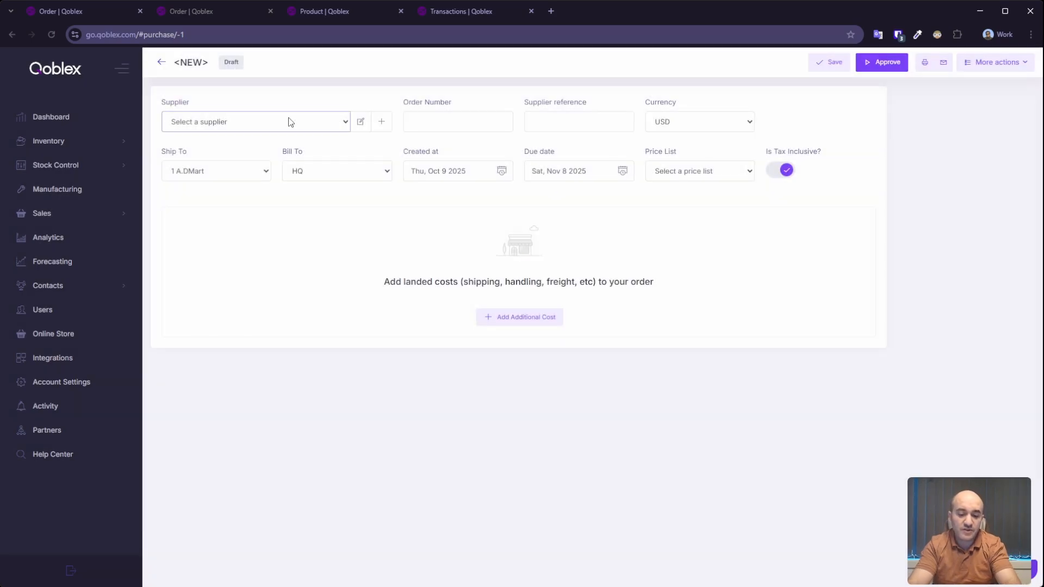
click(257, 170)
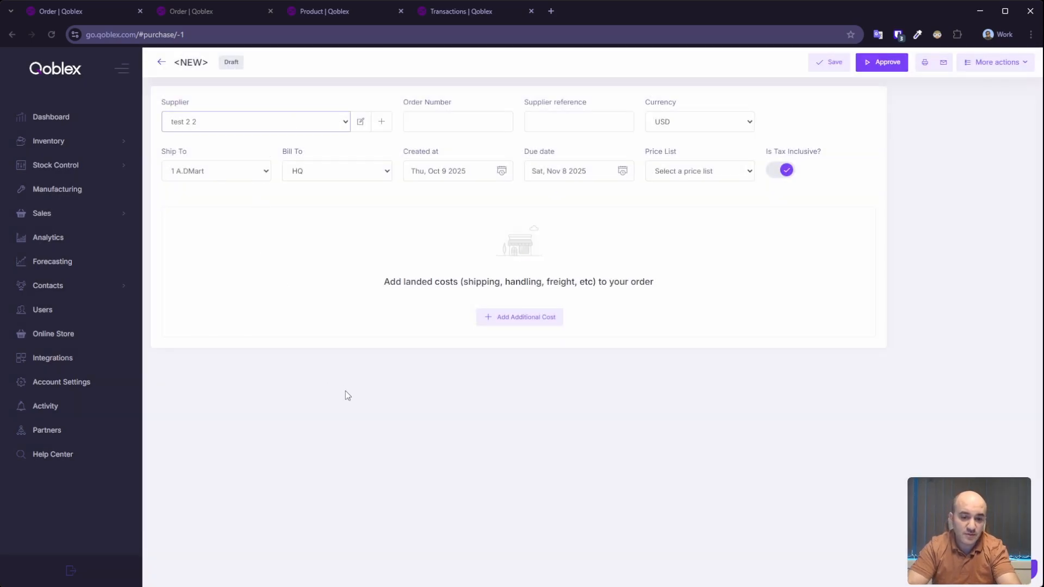
Set the new freight order's supplier to Transportation Inc. and its currency to NOK
key(o)
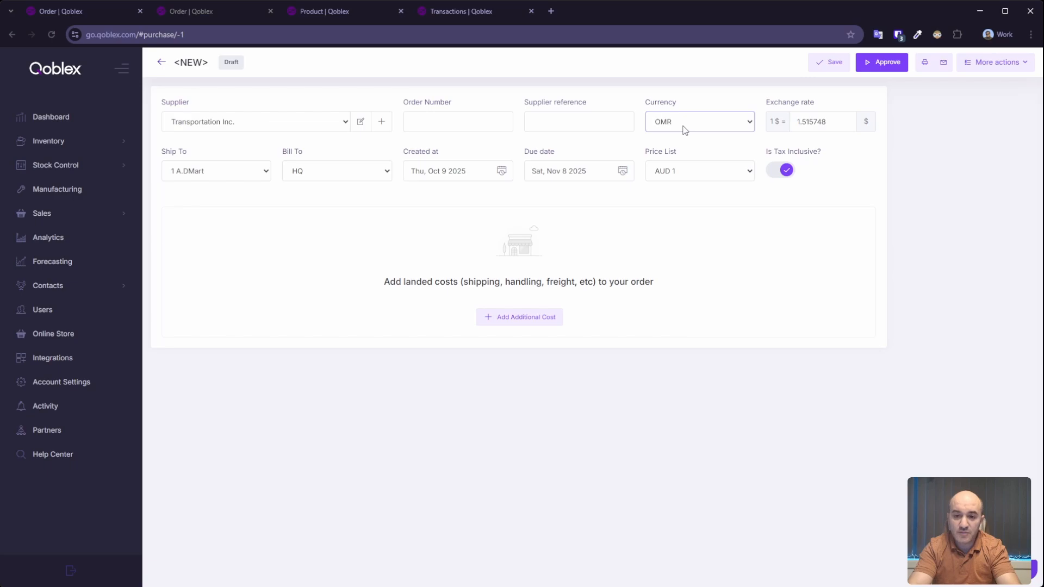
key(n)
key(o)
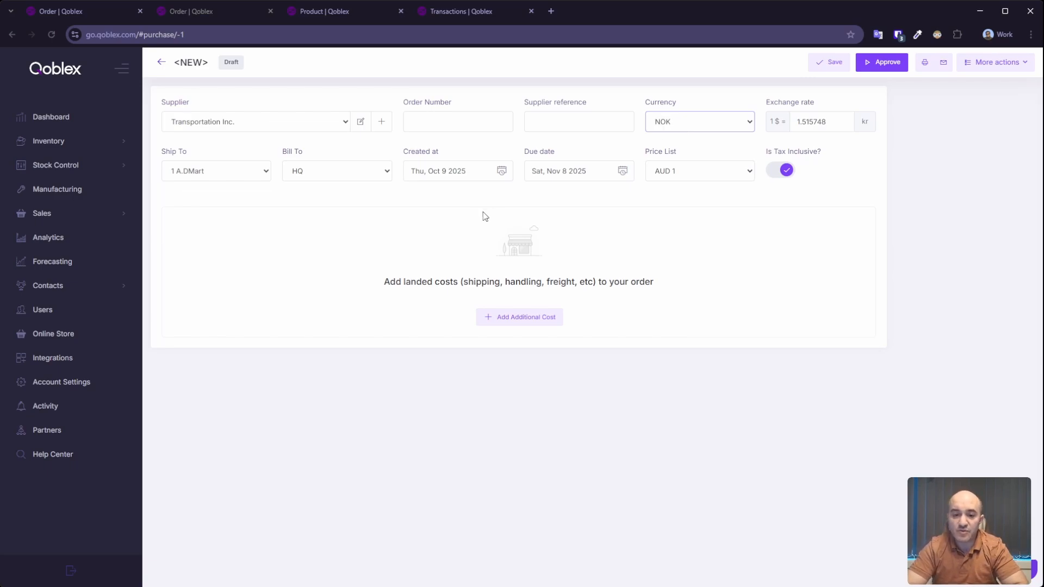
Add two landed-cost lines to the freight order, named Freight & Shipping and Storage
click(508, 317)
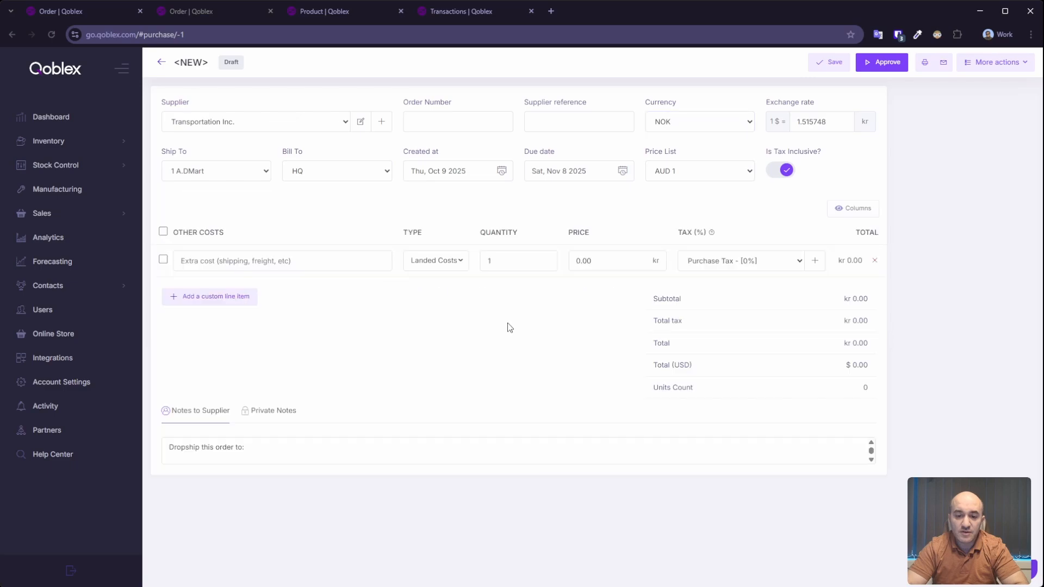
click(336, 261)
text(Freight )
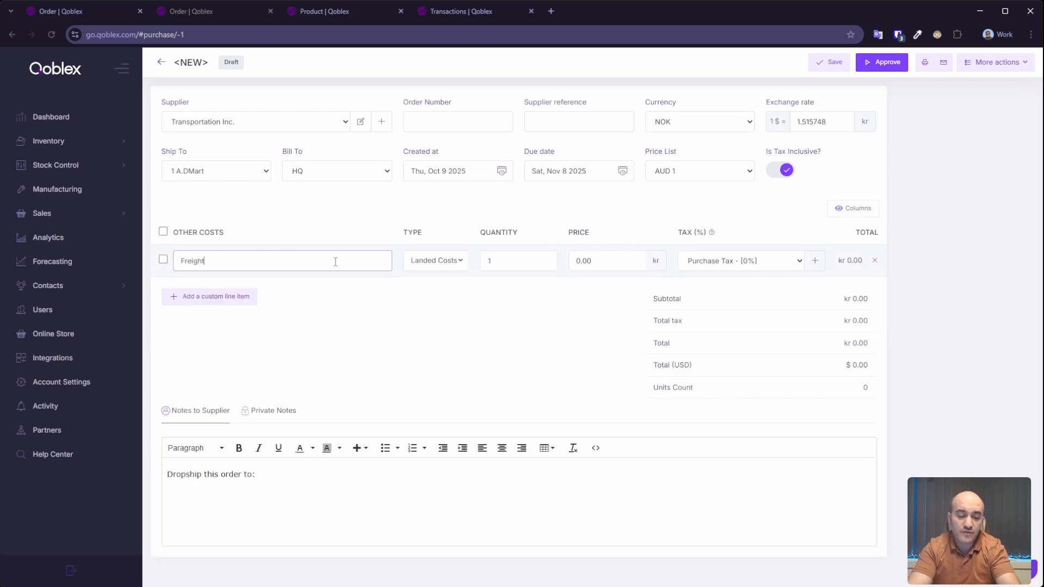
text(& Shipping)
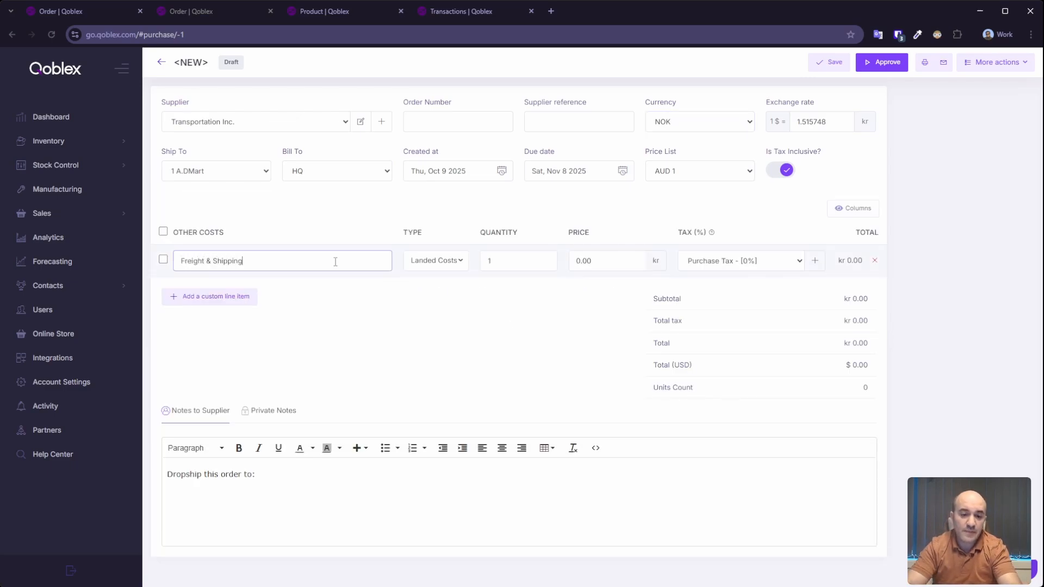
click(226, 298)
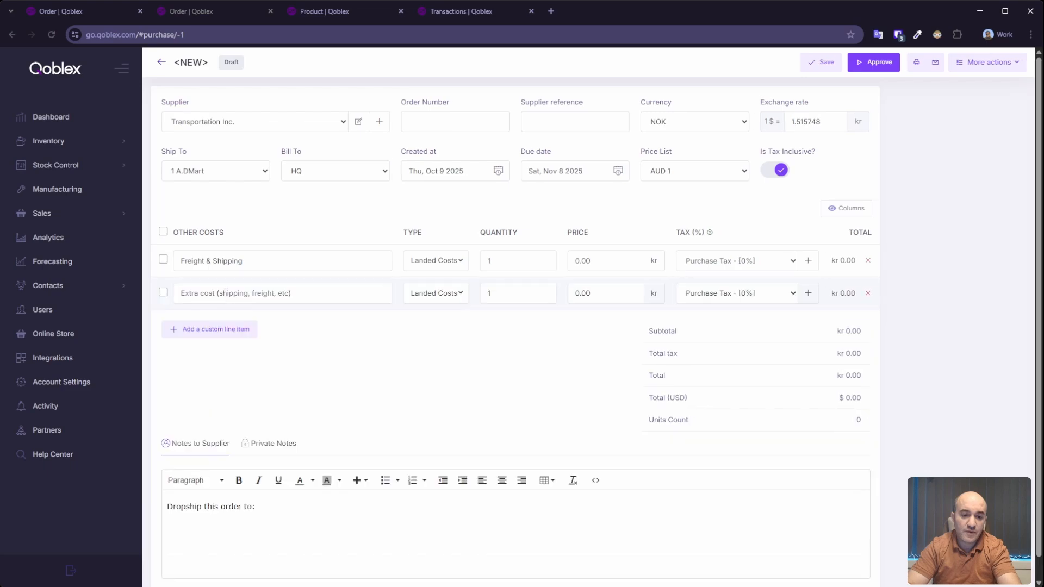
text(Storage)
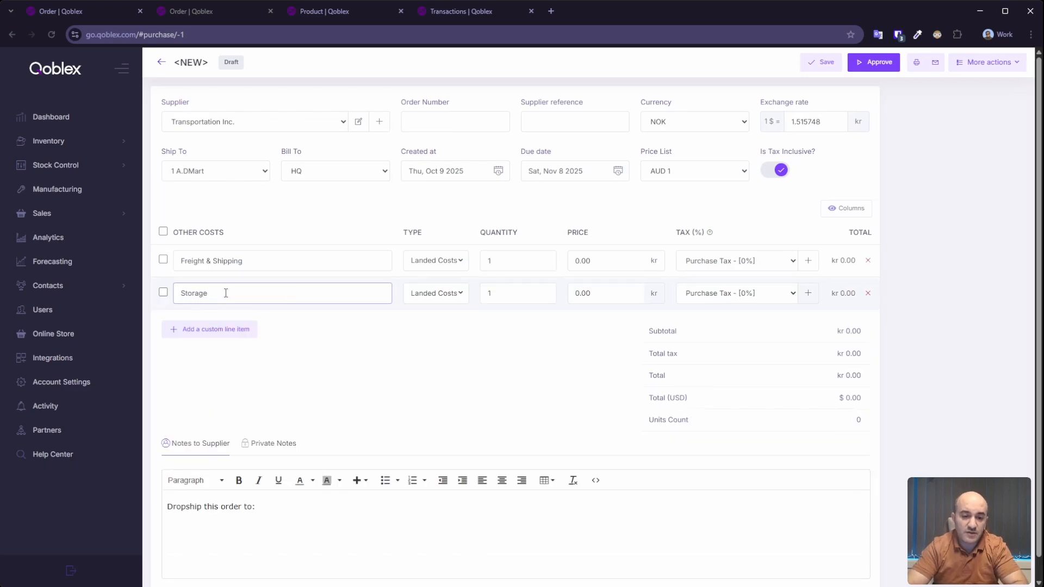
Set the price of Freight & Shipping to 1000 and Storage to 2000, and approve the freight order
click(596, 260)
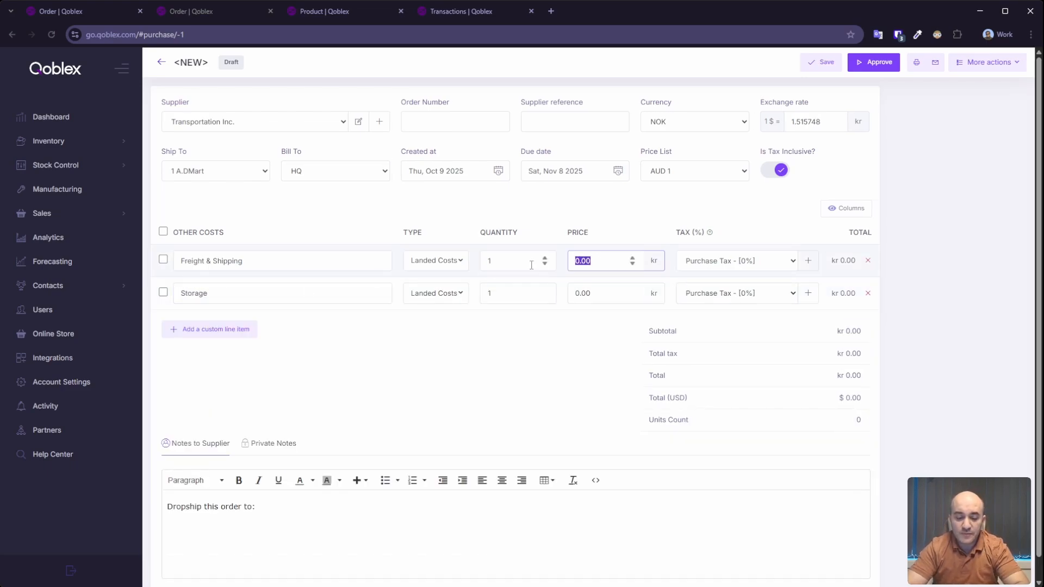
text(1000)
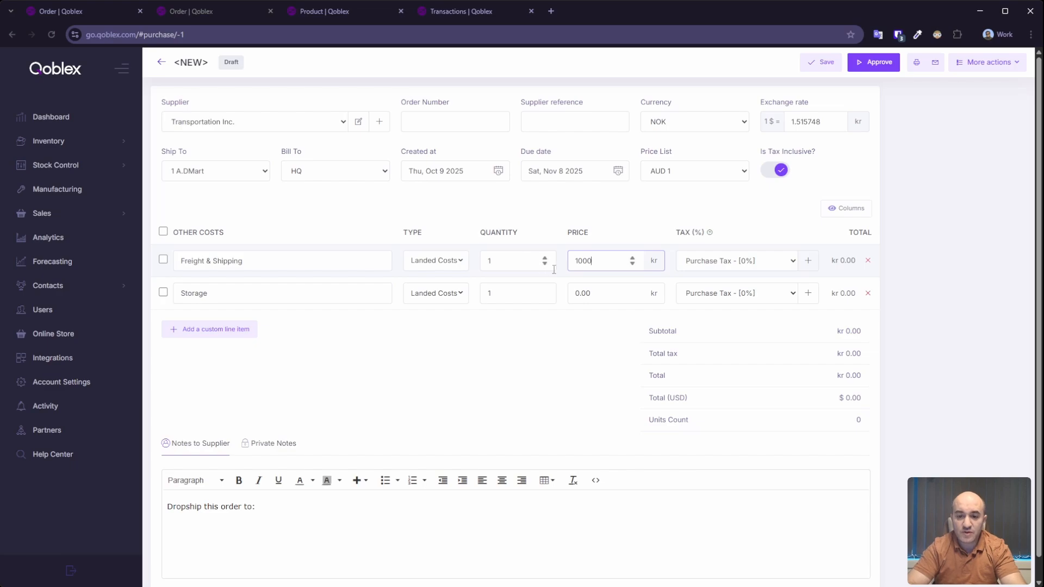
click(612, 294)
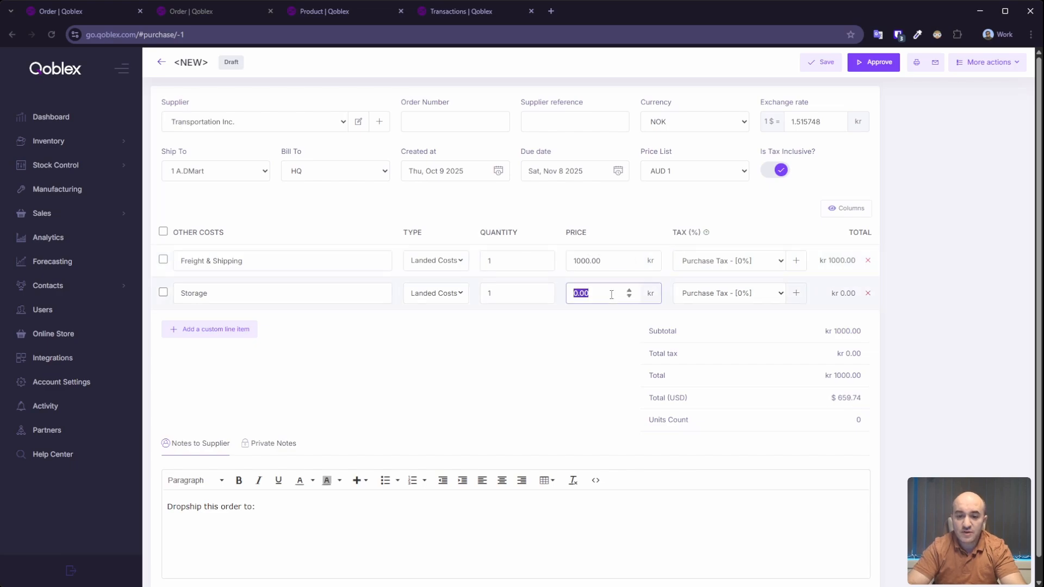
text(2000)
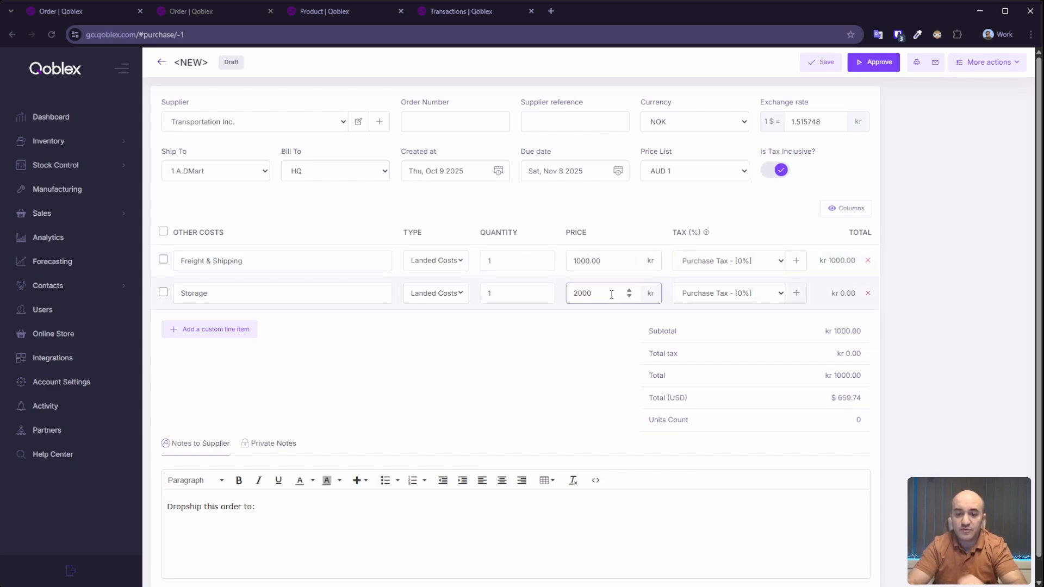
click(593, 334)
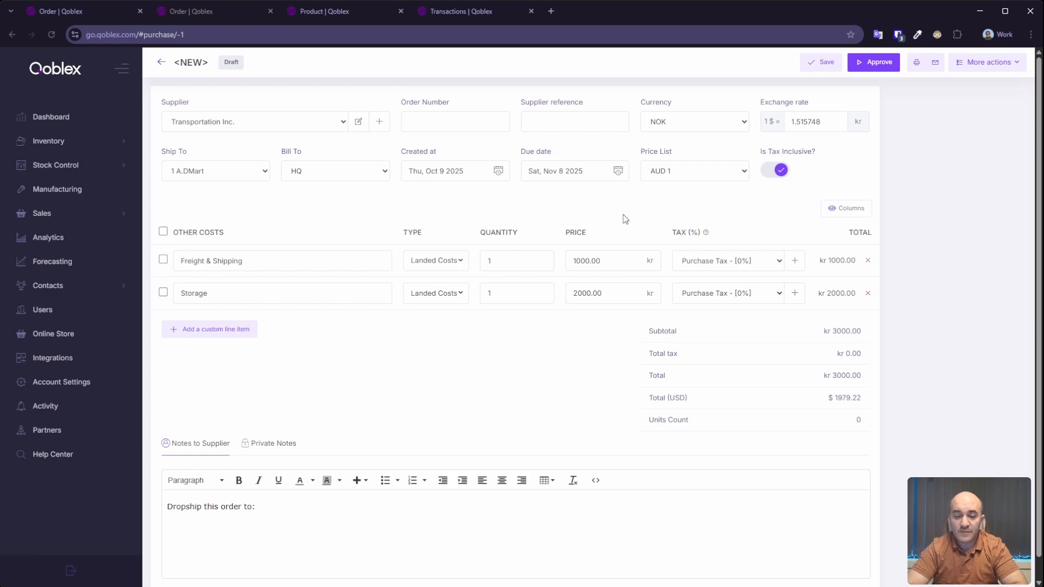
click(875, 66)
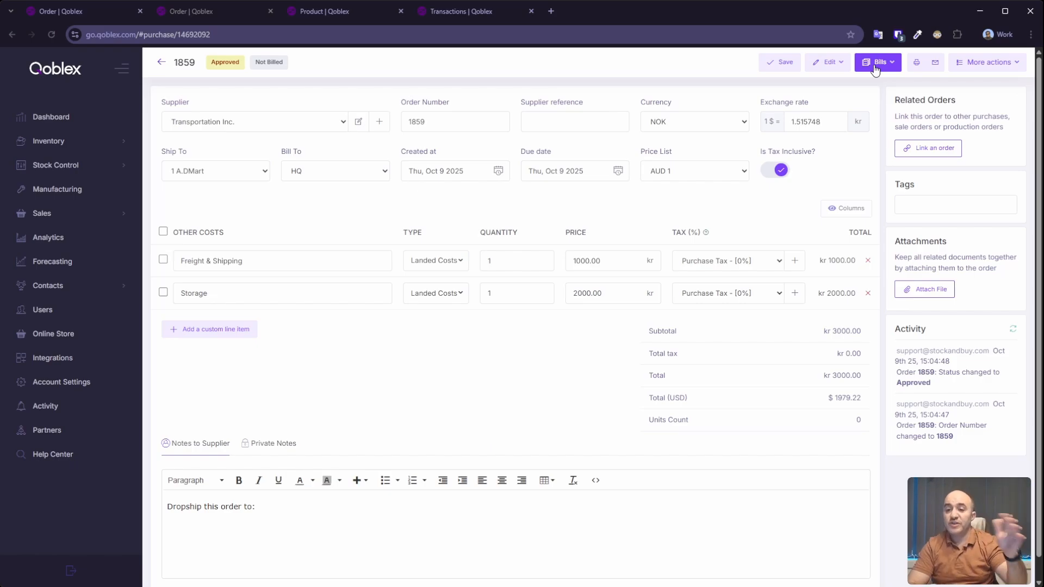
Link the freight order to the received snowboard purchase order as Extra Landed Cost, finding it by its copied order number
click(928, 149)
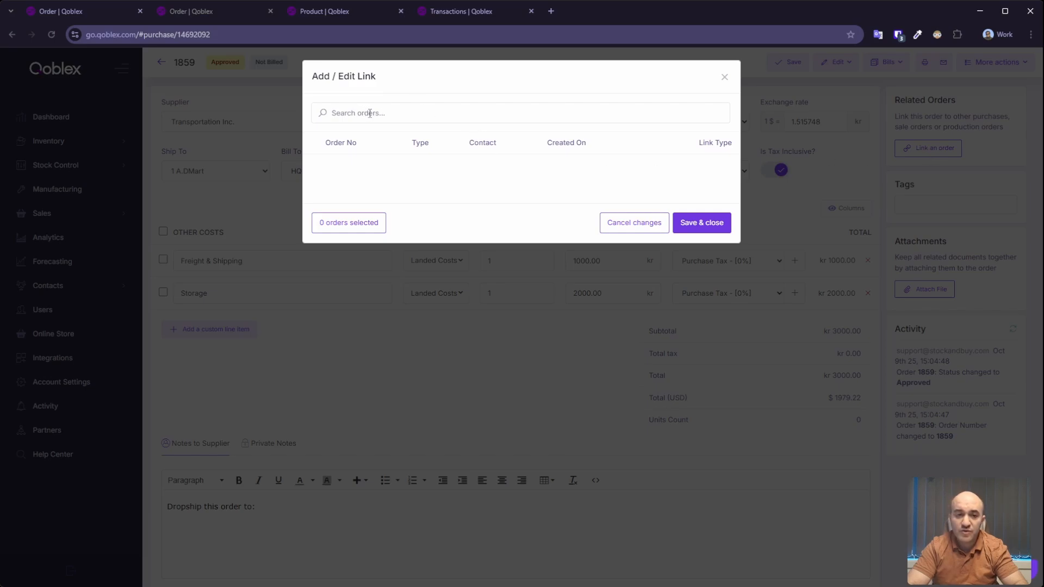
click(106, 13)
drag(437, 125, 385, 119)
key(ctrl+c)
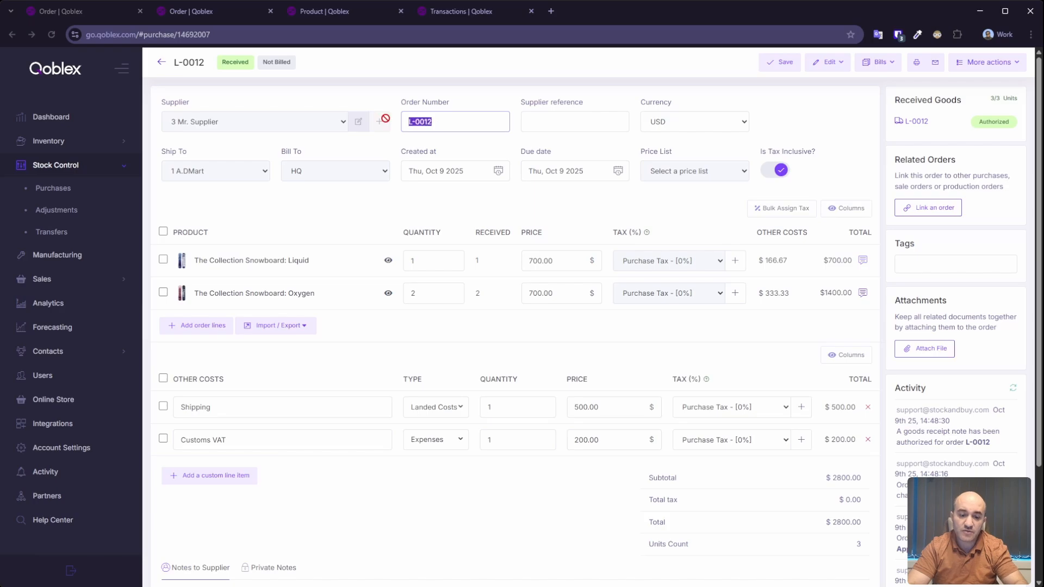
click(201, 11)
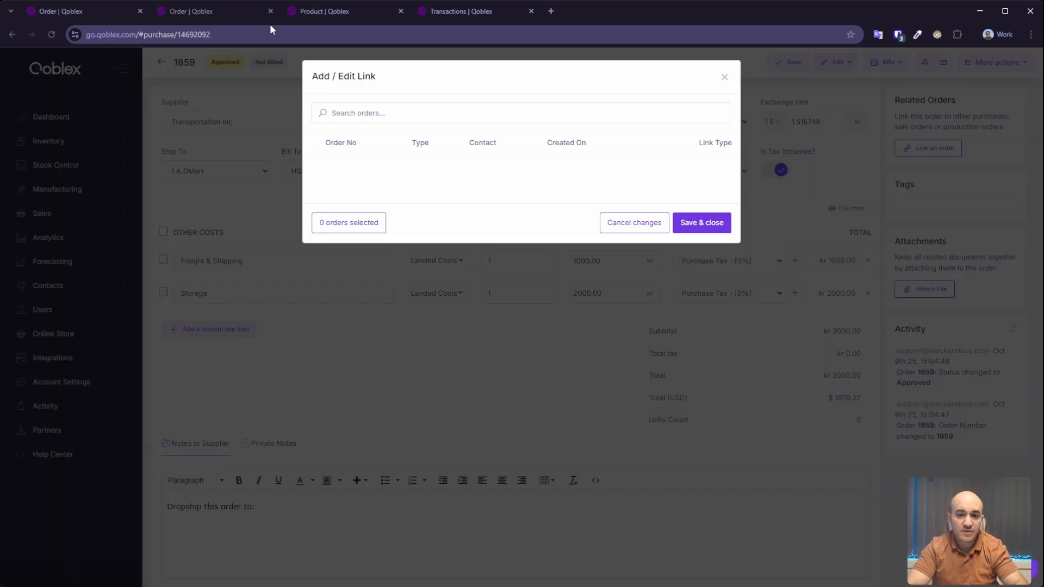
key(ctrl+v)
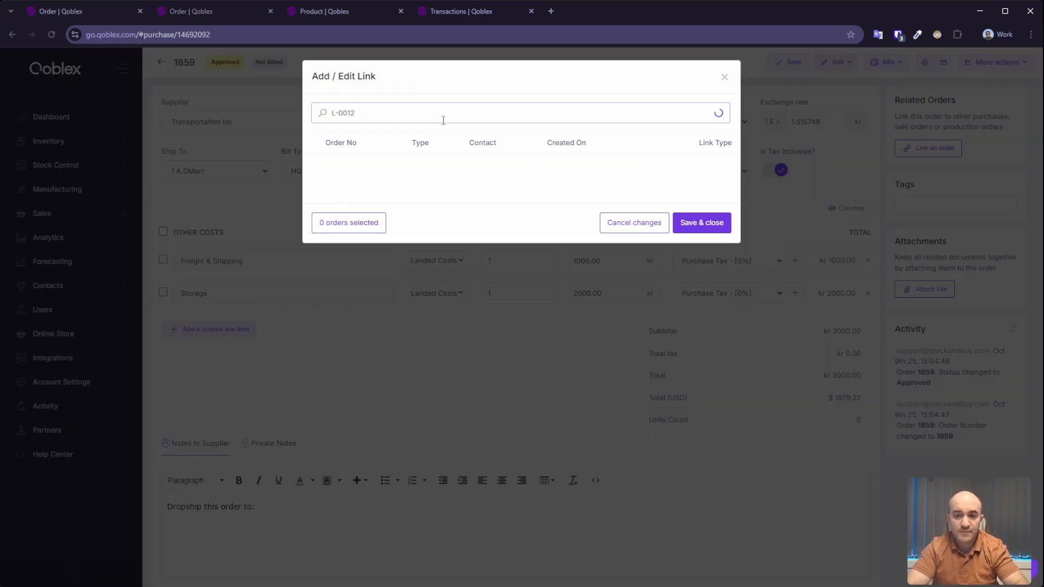
click(315, 171)
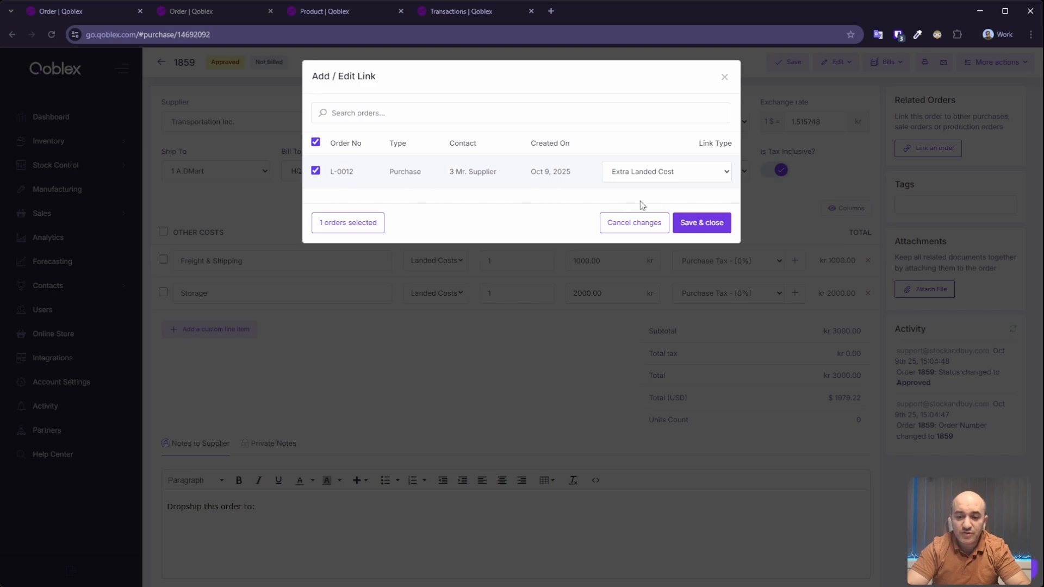
click(693, 224)
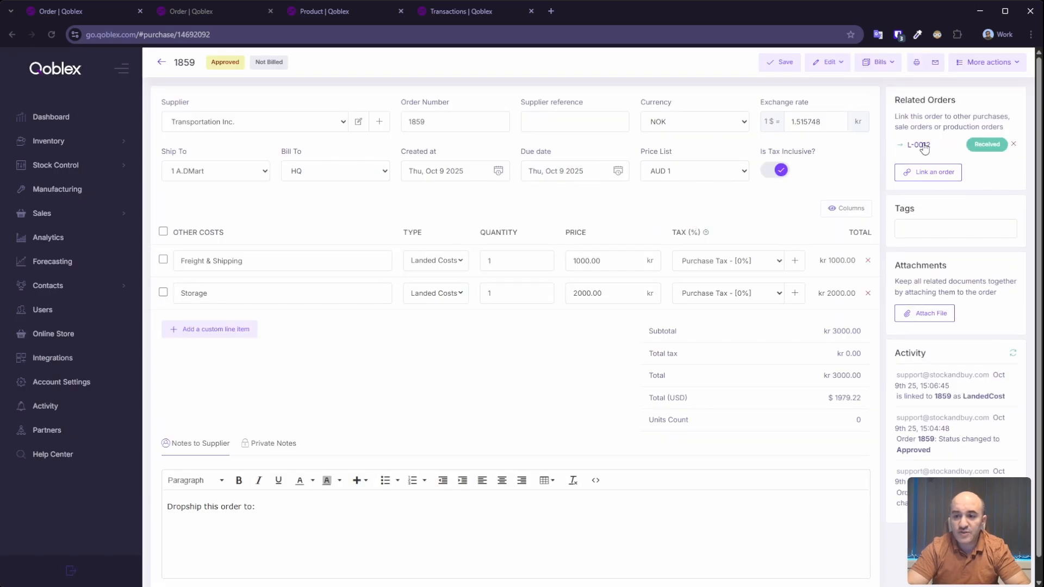
Open the linked purchase order and compare its products' other costs with the freight order's landed costs
click(919, 146)
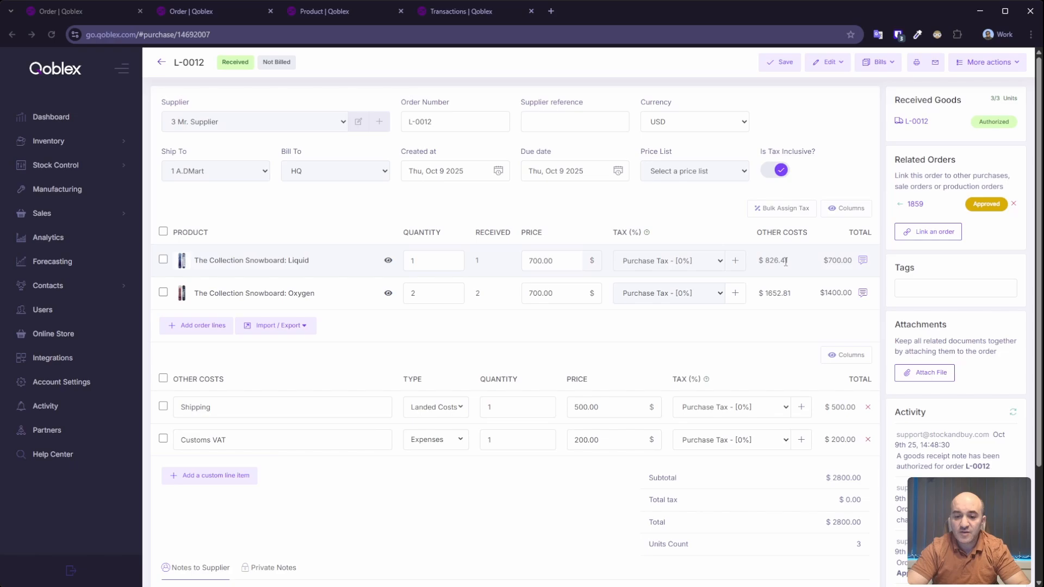
click(190, 17)
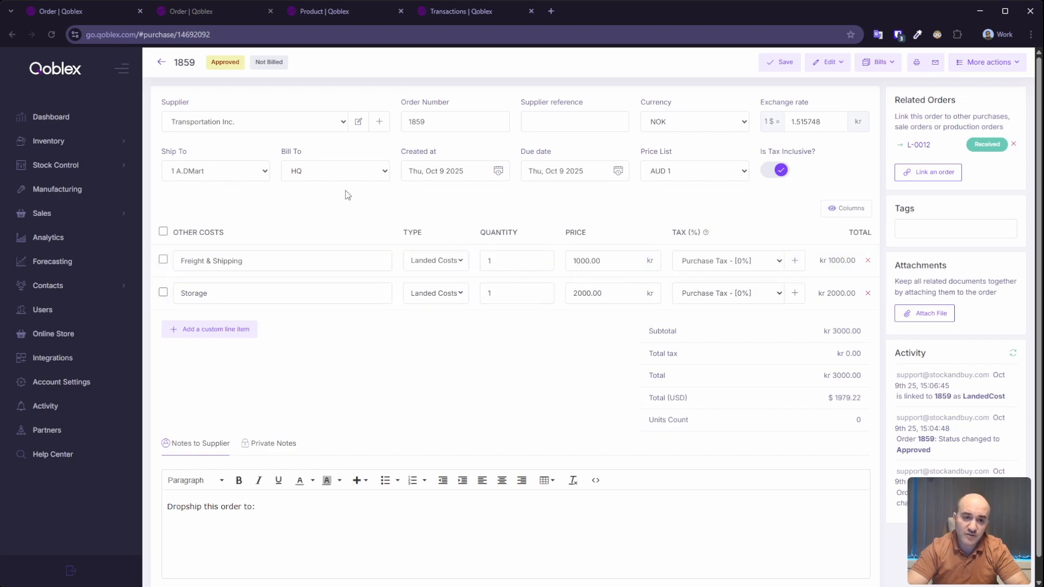
click(105, 9)
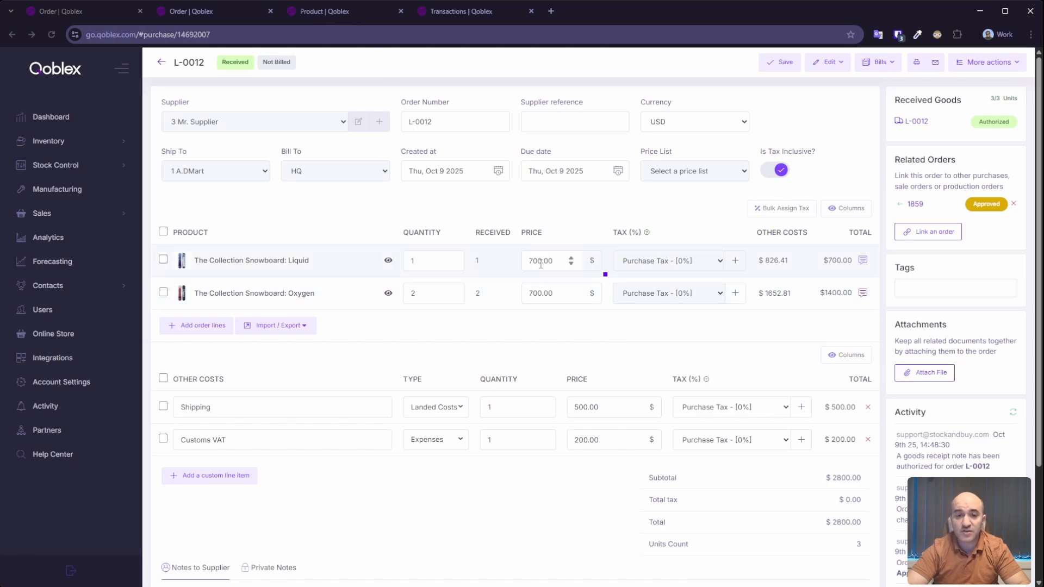
Refresh the Stock Transactions Report with the same date range and check the Liquid snowboard's latest moving average cost
click(448, 11)
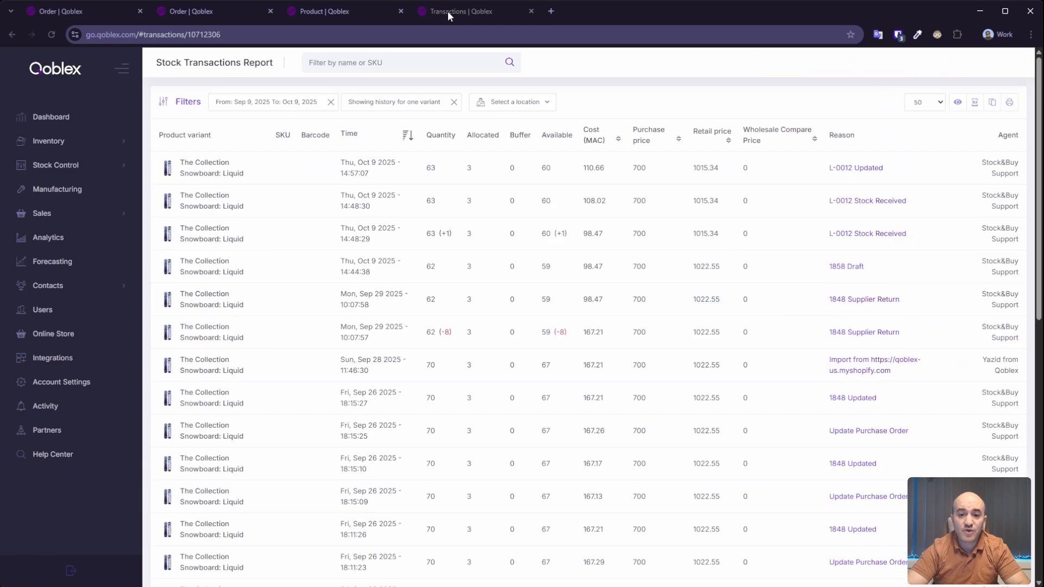
click(182, 102)
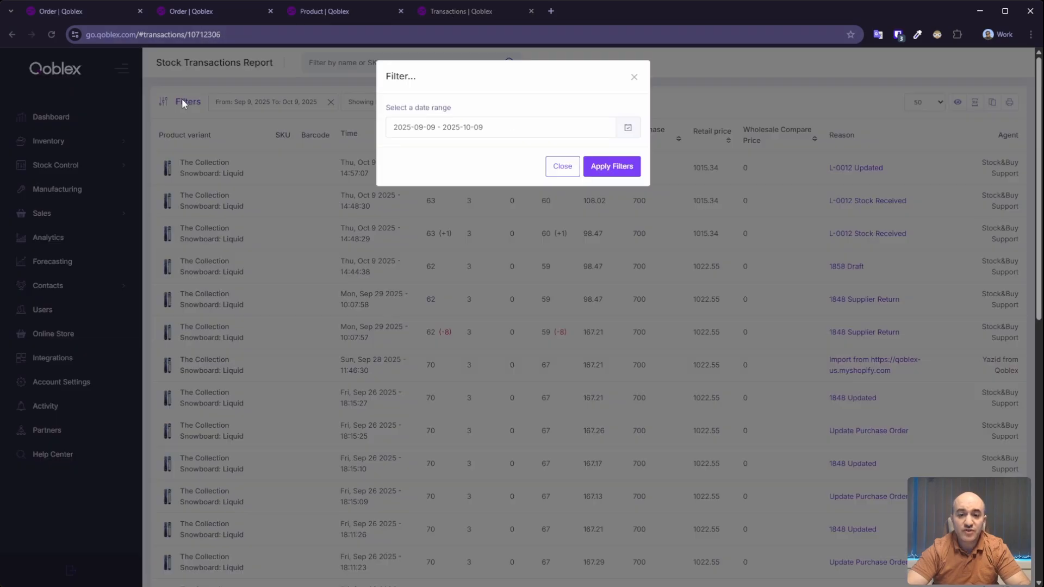
click(612, 167)
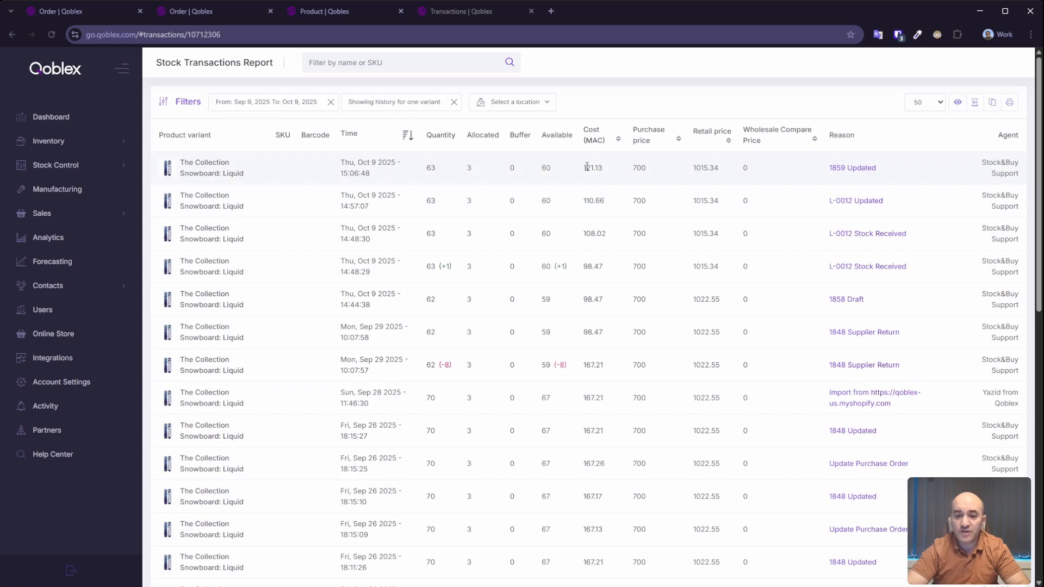
Return to the freight order and add a third other-costs line named Customs VAT
click(99, 10)
click(99, 9)
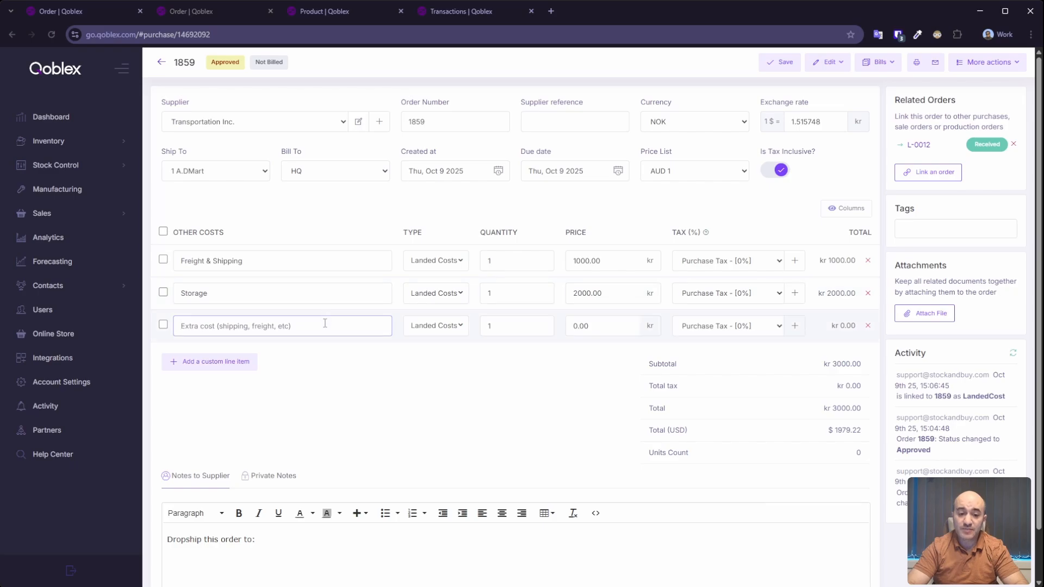
text(Cst)
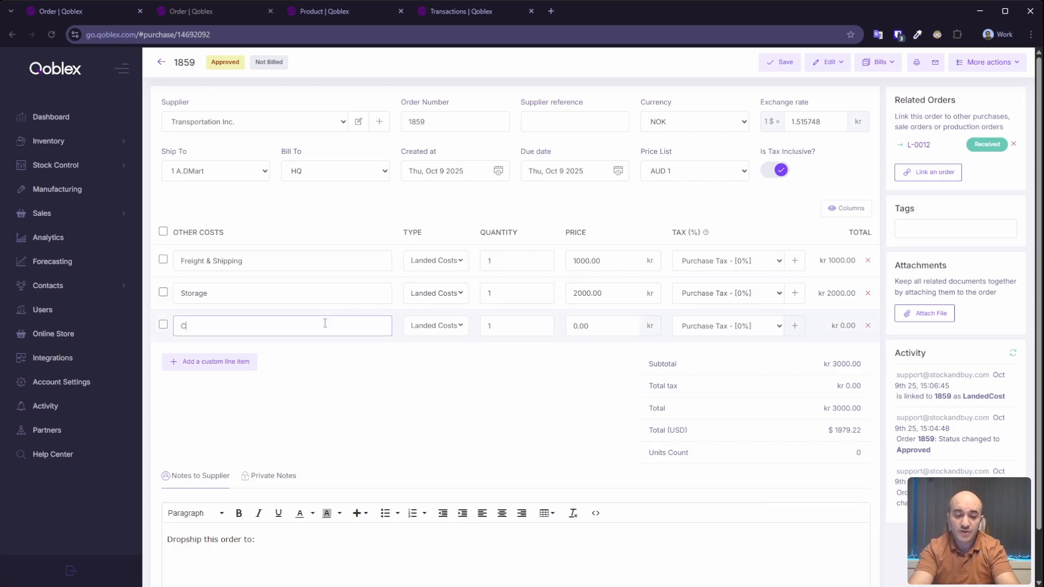
key(BackSpace)
key(BackSpace)
text(ustoms)
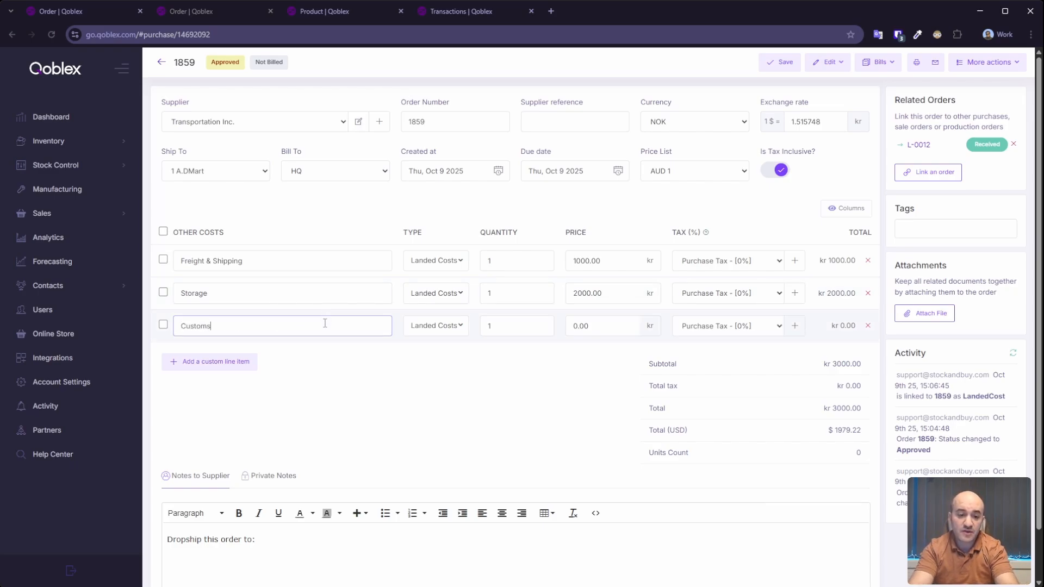
text( VAT)
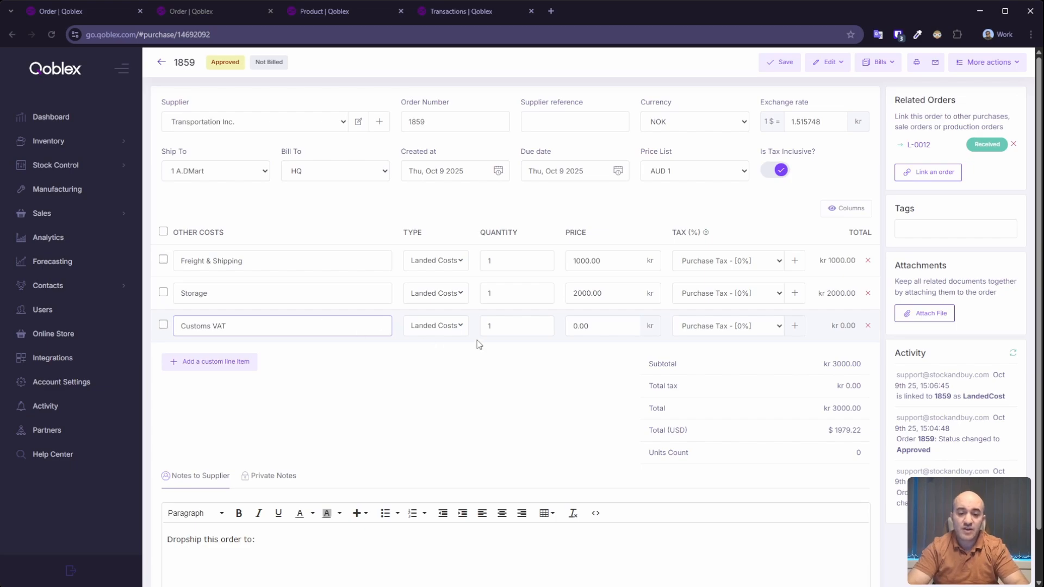
Set the freight order's Customs VAT line to type Expenses with a price of 3000, and save the order
click(458, 329)
click(436, 388)
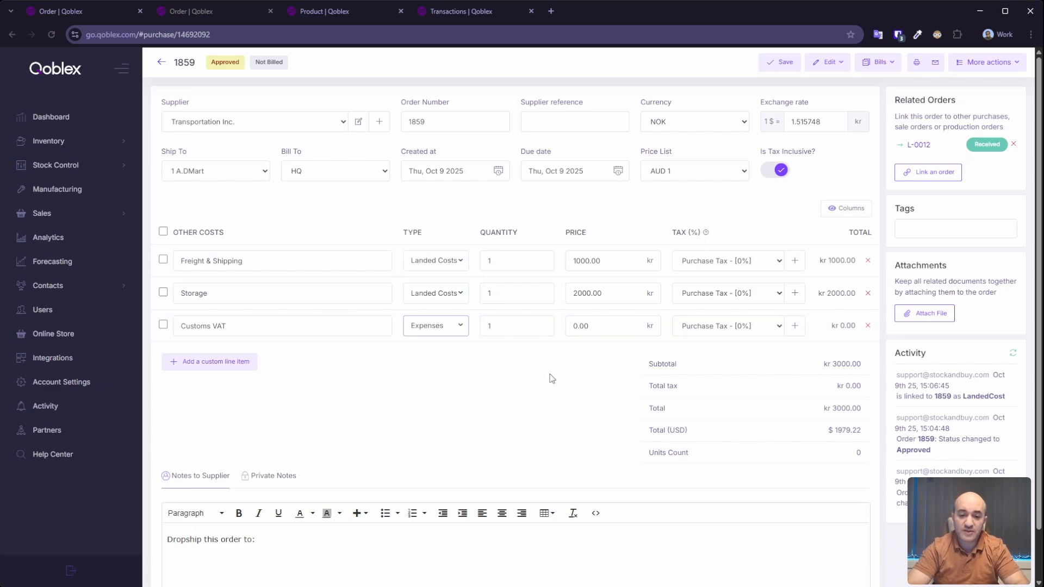
click(591, 326)
text(3)
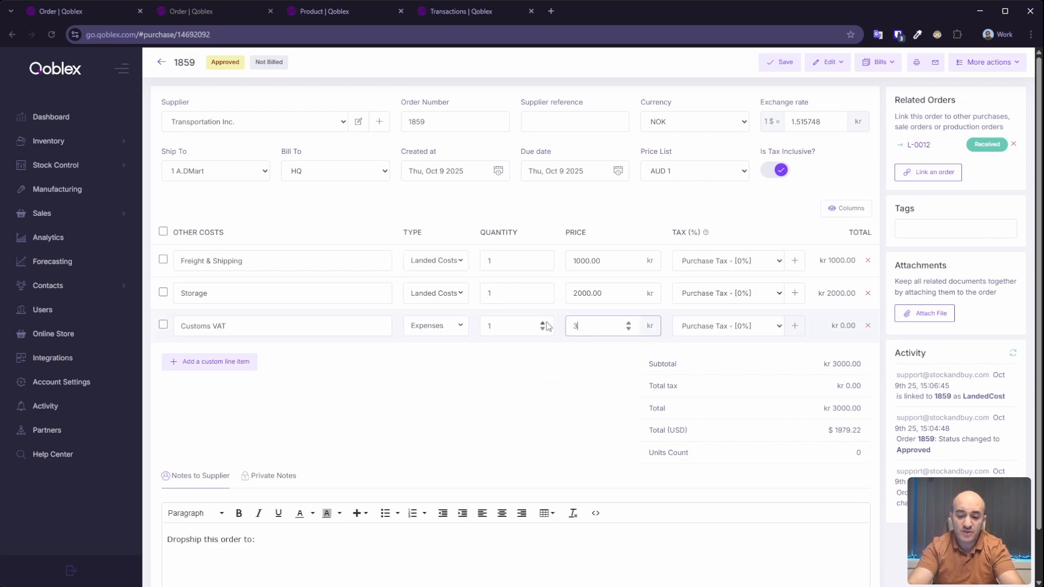
text(000)
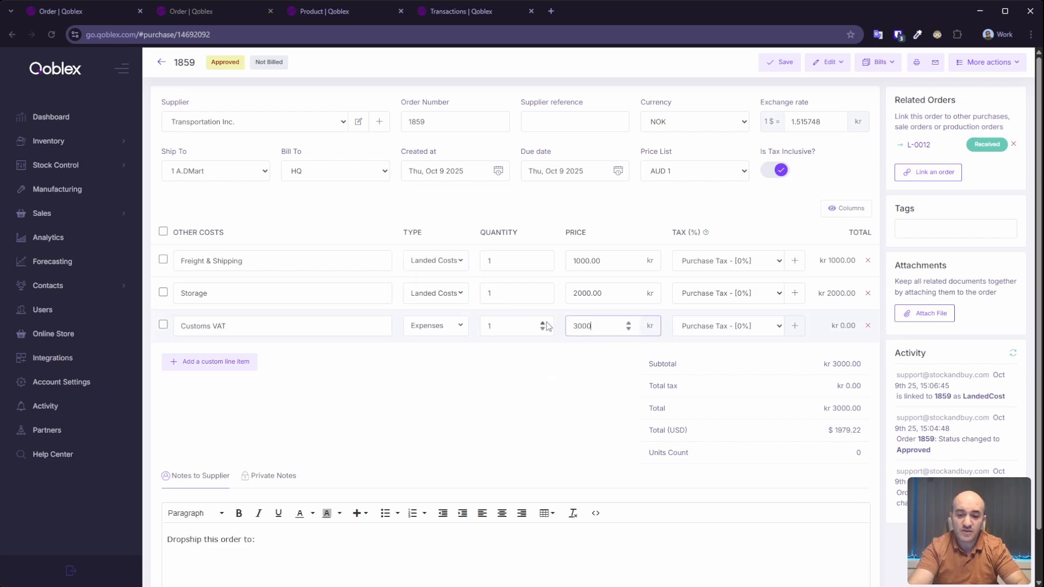
click(778, 63)
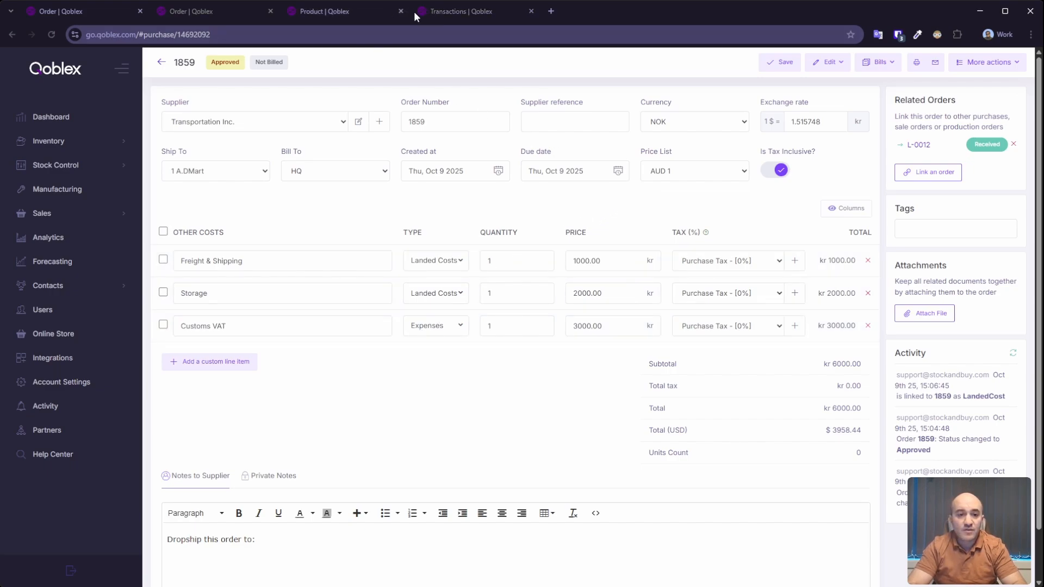
Review the received purchase order's other costs and related orders, and check the product's cost history in the Stock Transactions Report
click(82, 16)
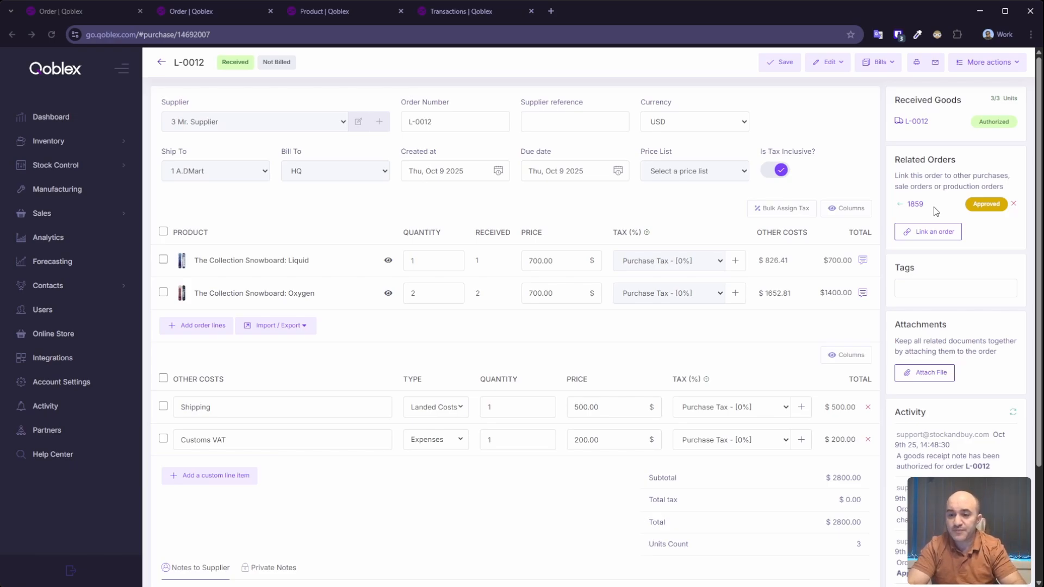
click(449, 11)
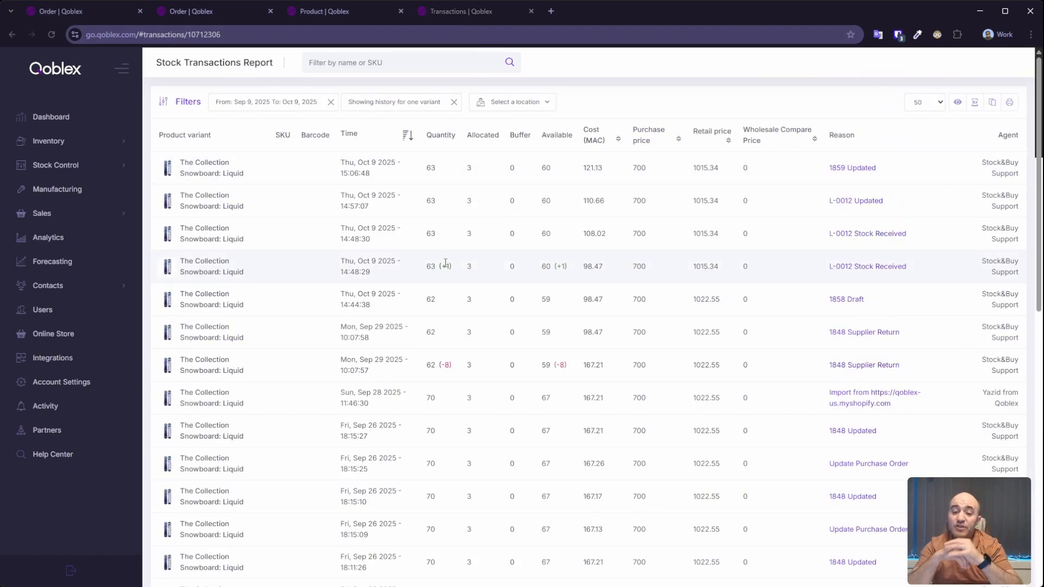